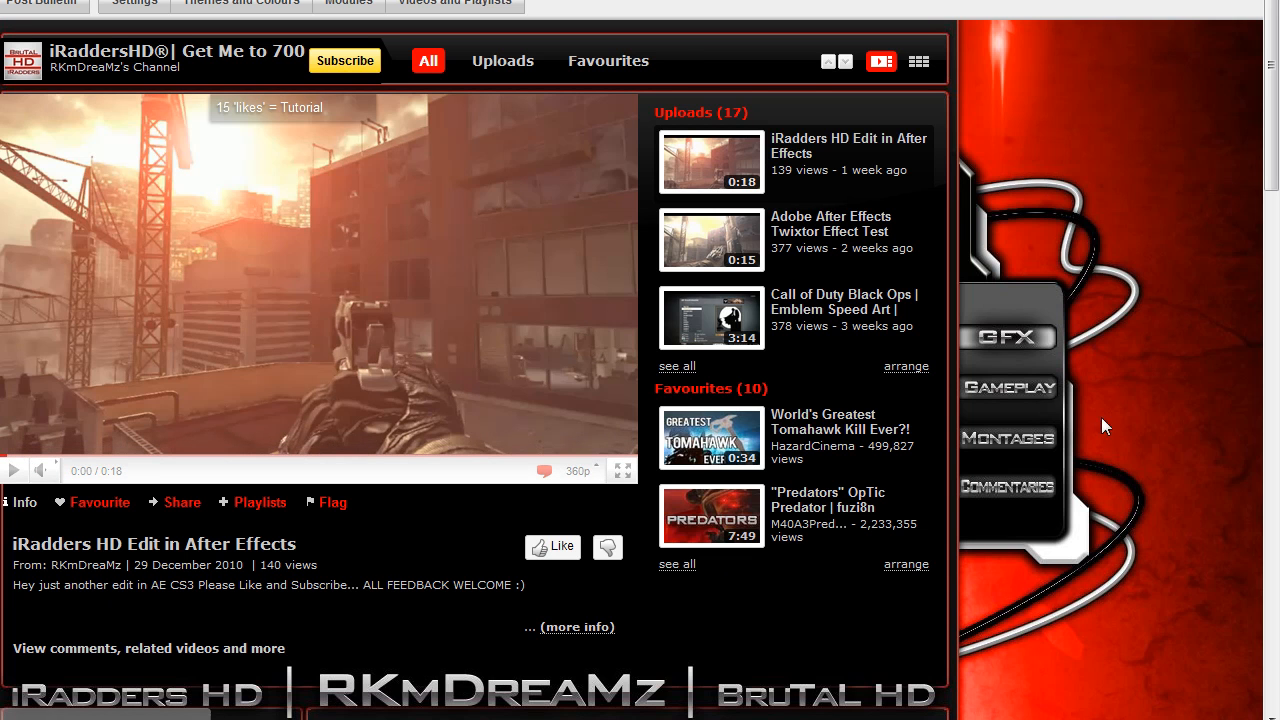
- Play the "iRadders HD Edit in After Effects" video on the YouTube channel page and pause it near its end
drag(1274, 118, 1272, 76)
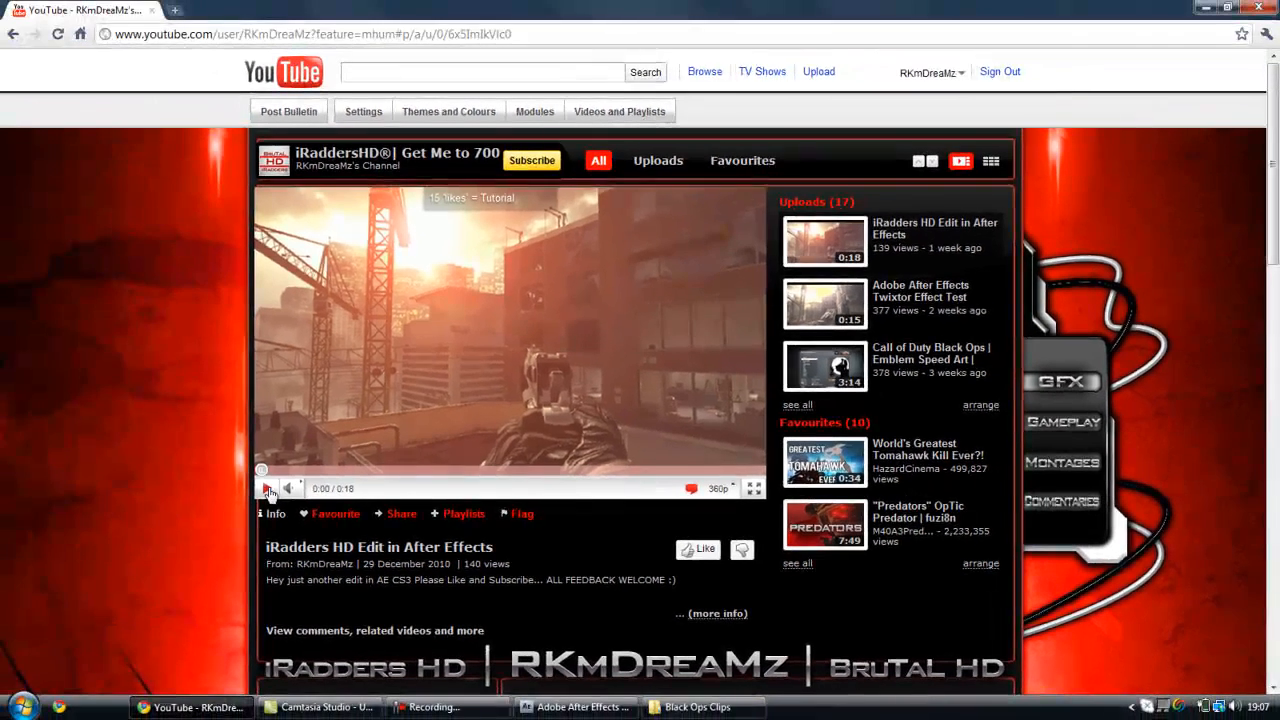
click(267, 489)
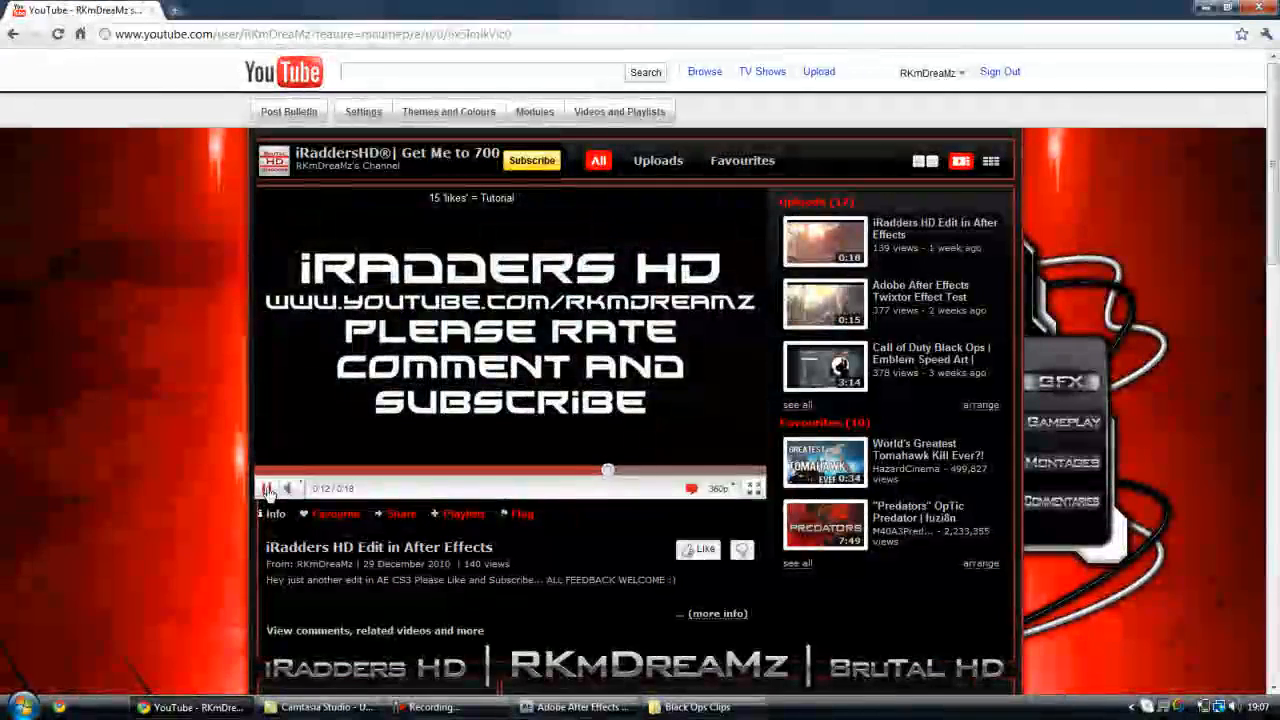
click(267, 489)
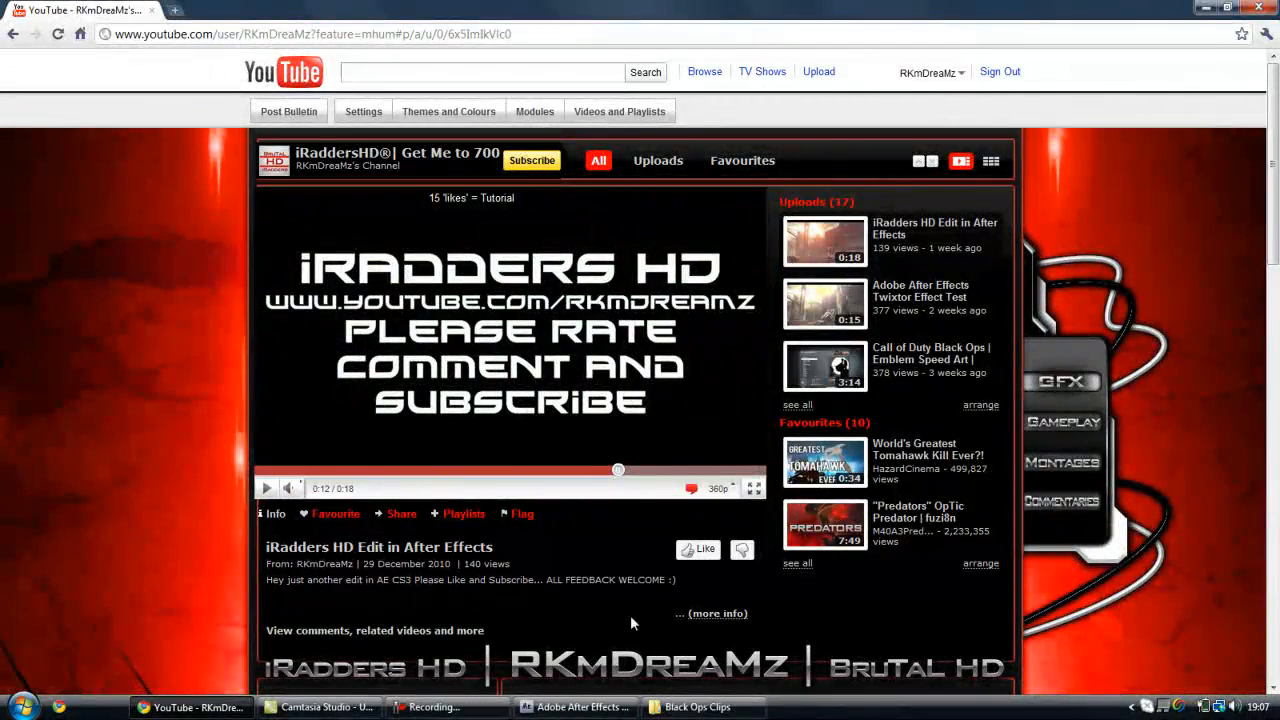
- Switch to After Effects and create composition Comp 1 with the HD PVR preset, 1280 x 720, 59.94 fps and a 20-second duration
click(607, 706)
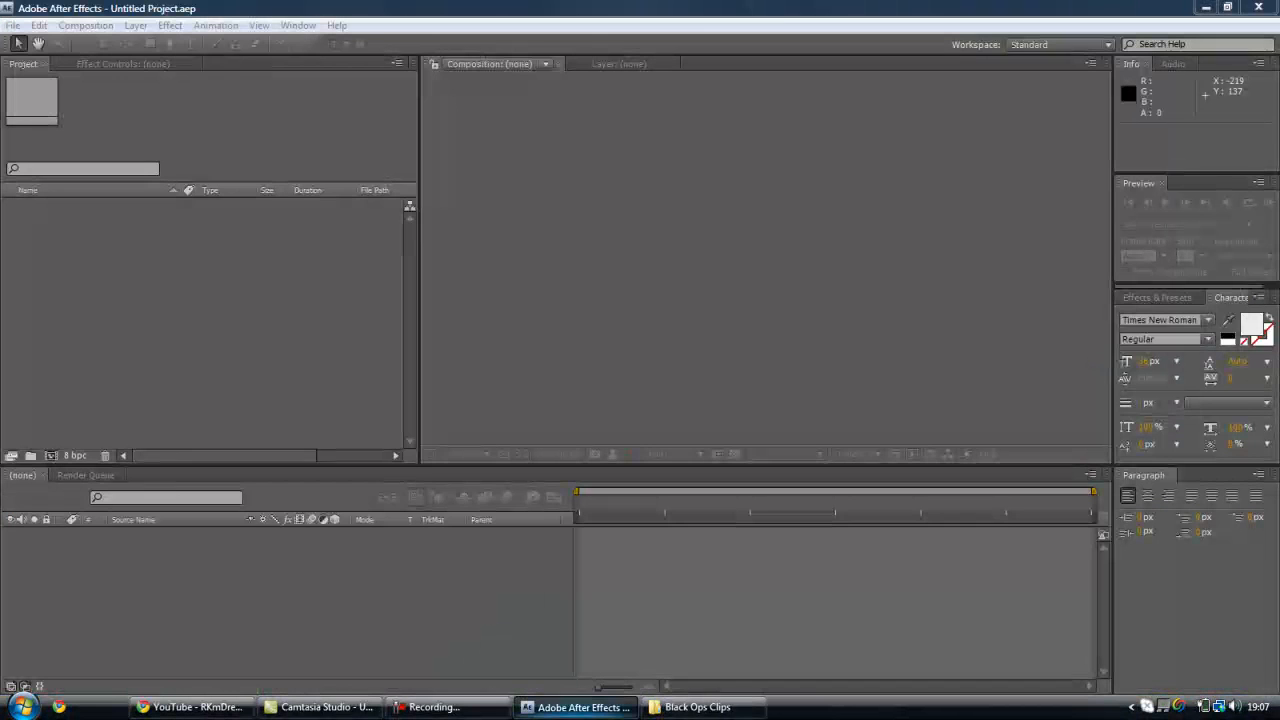
click(86, 25)
click(102, 44)
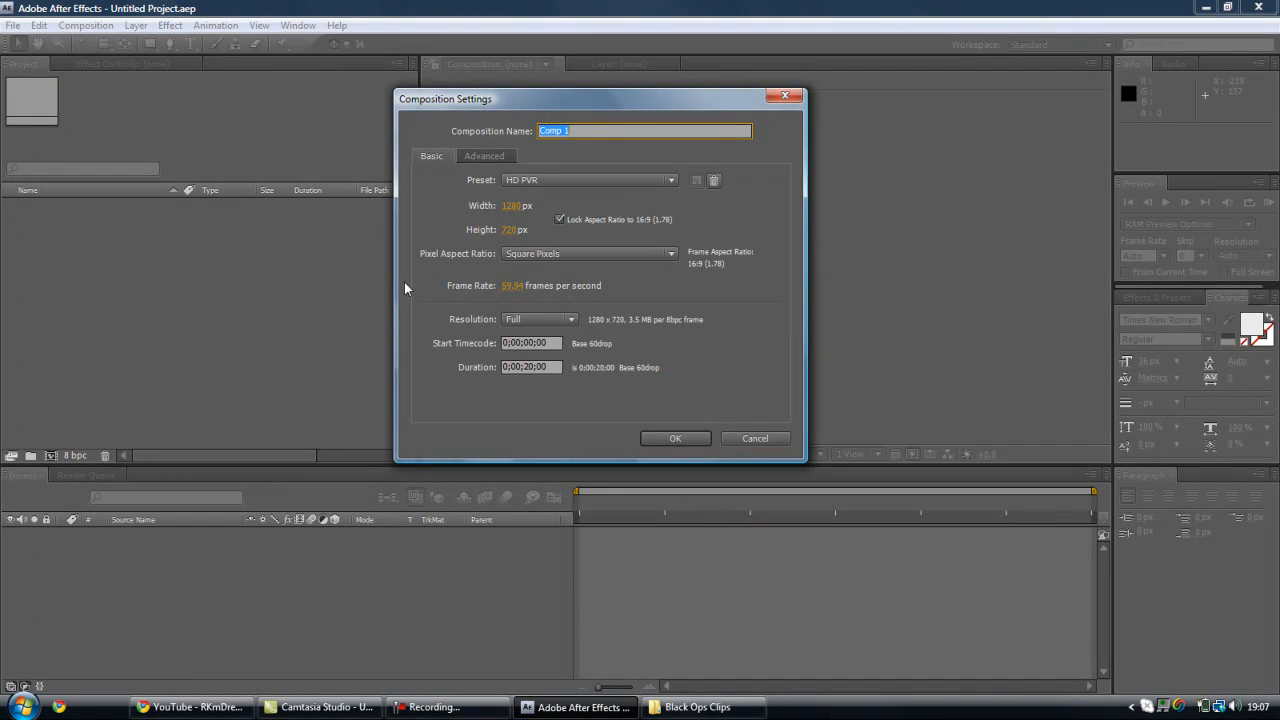
click(684, 439)
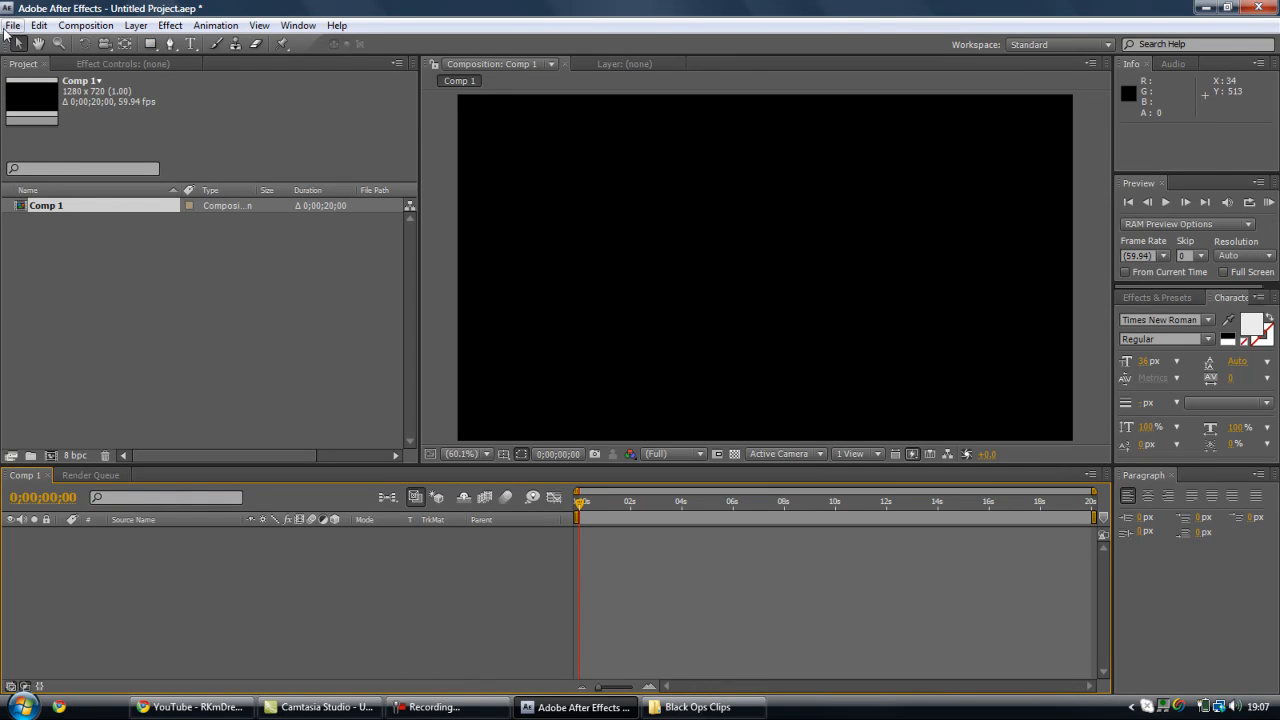
click(8, 27)
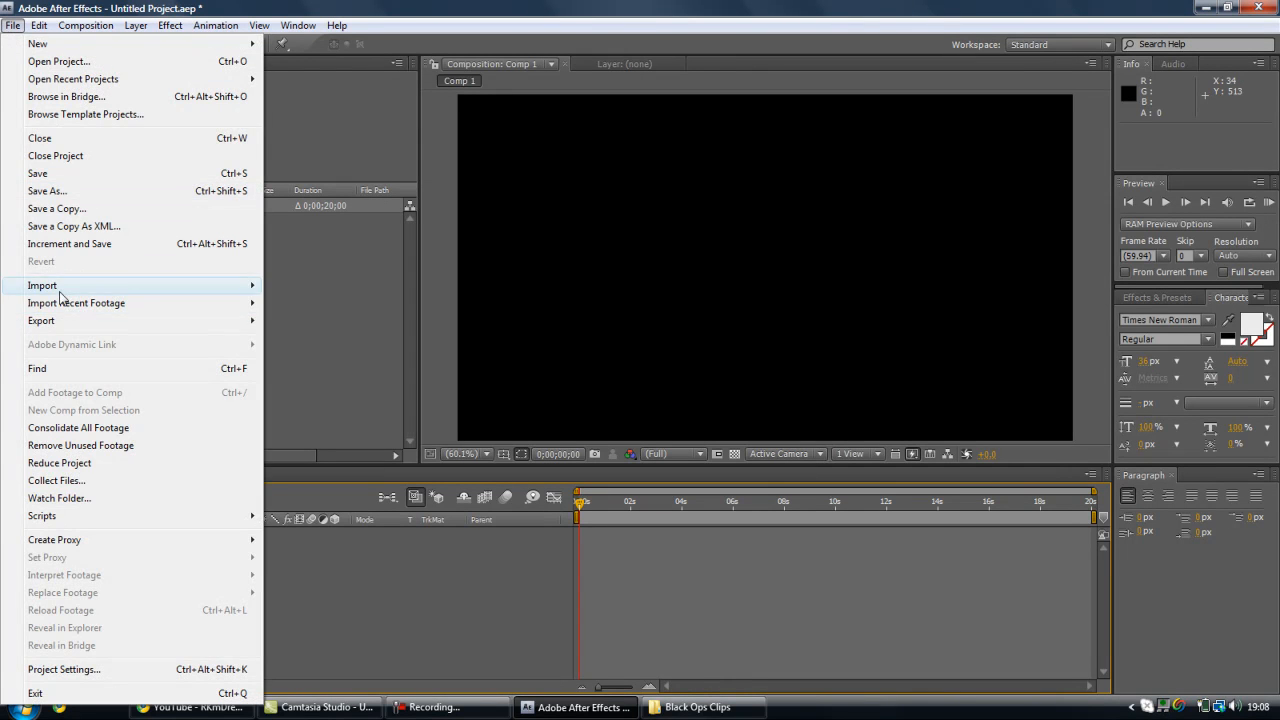
mouse_move(86, 294)
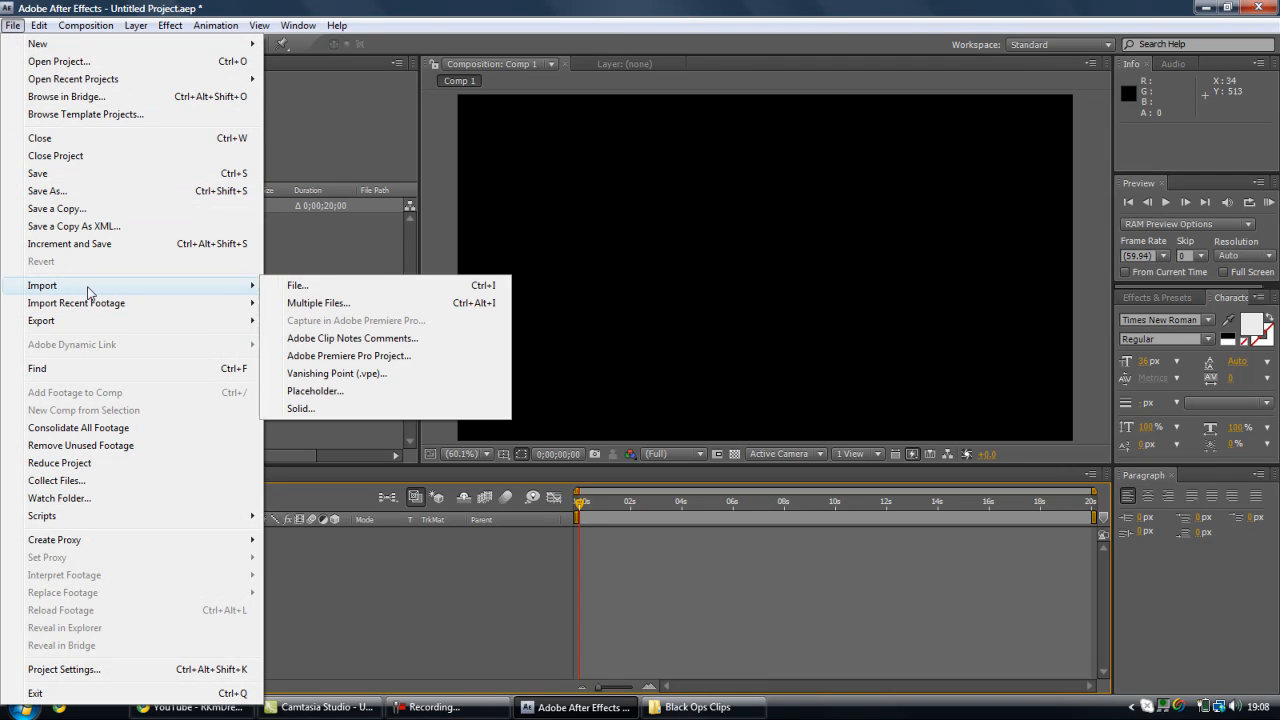
click(307, 288)
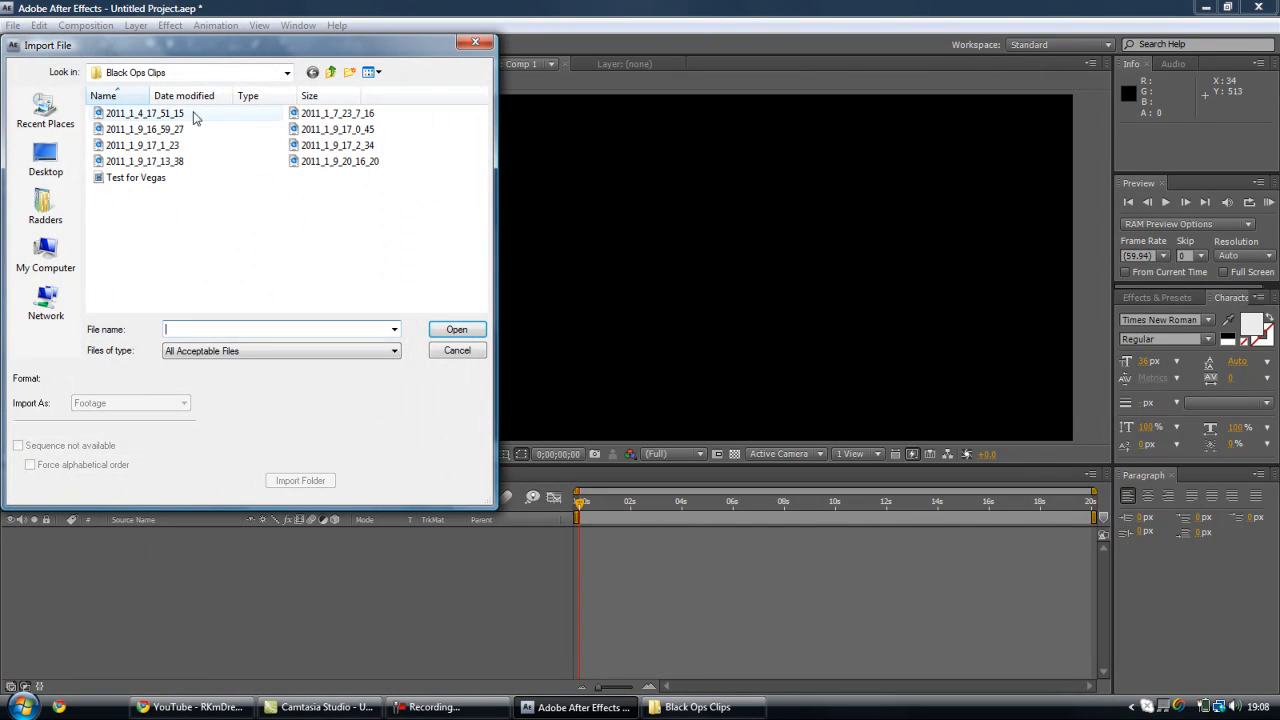
click(456, 351)
- Import the clip 2011_1_4_17_51_15 from the Black Ops Clips folder and add it to the Comp 1 timeline
click(697, 707)
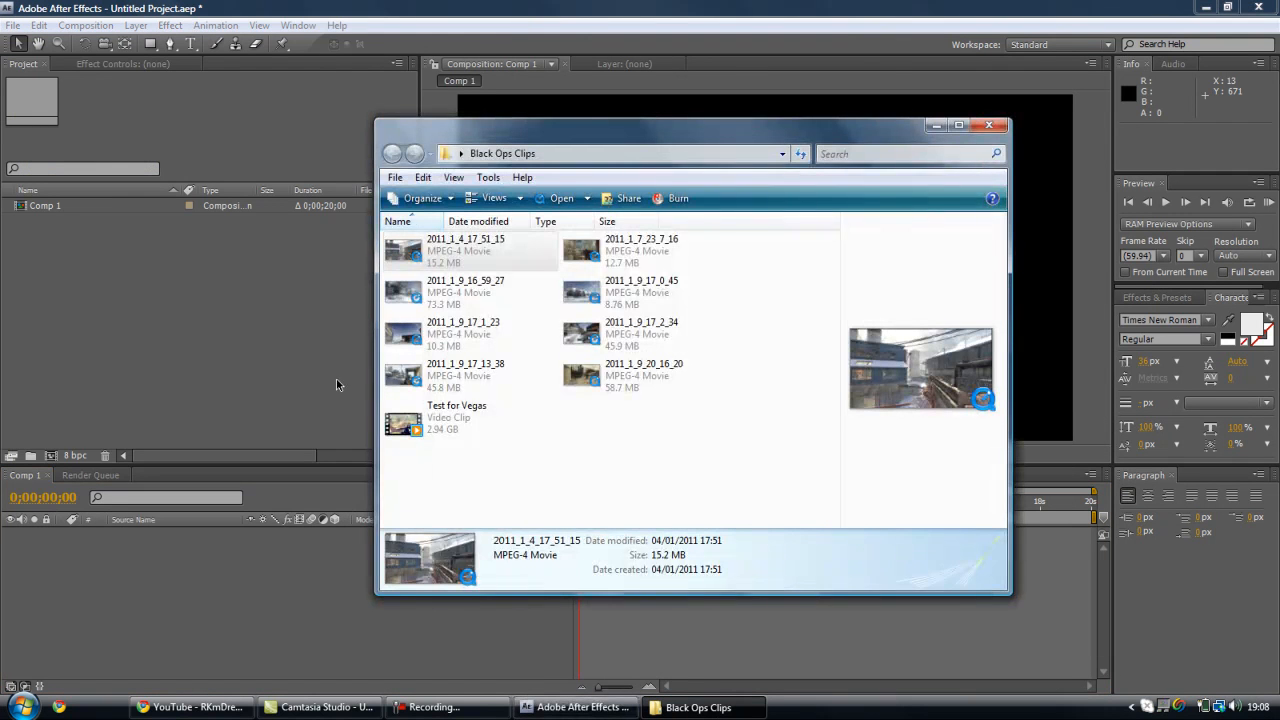
drag(484, 272, 114, 297)
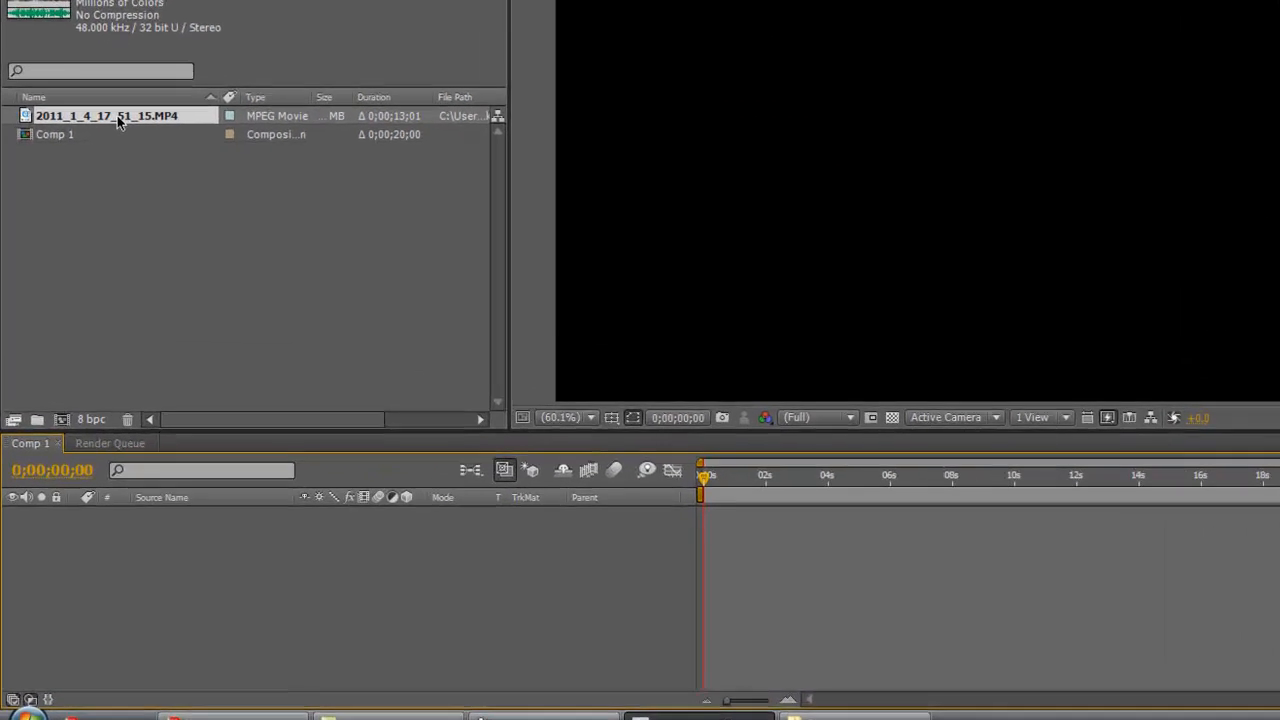
drag(97, 205, 106, 260)
drag(132, 176, 186, 516)
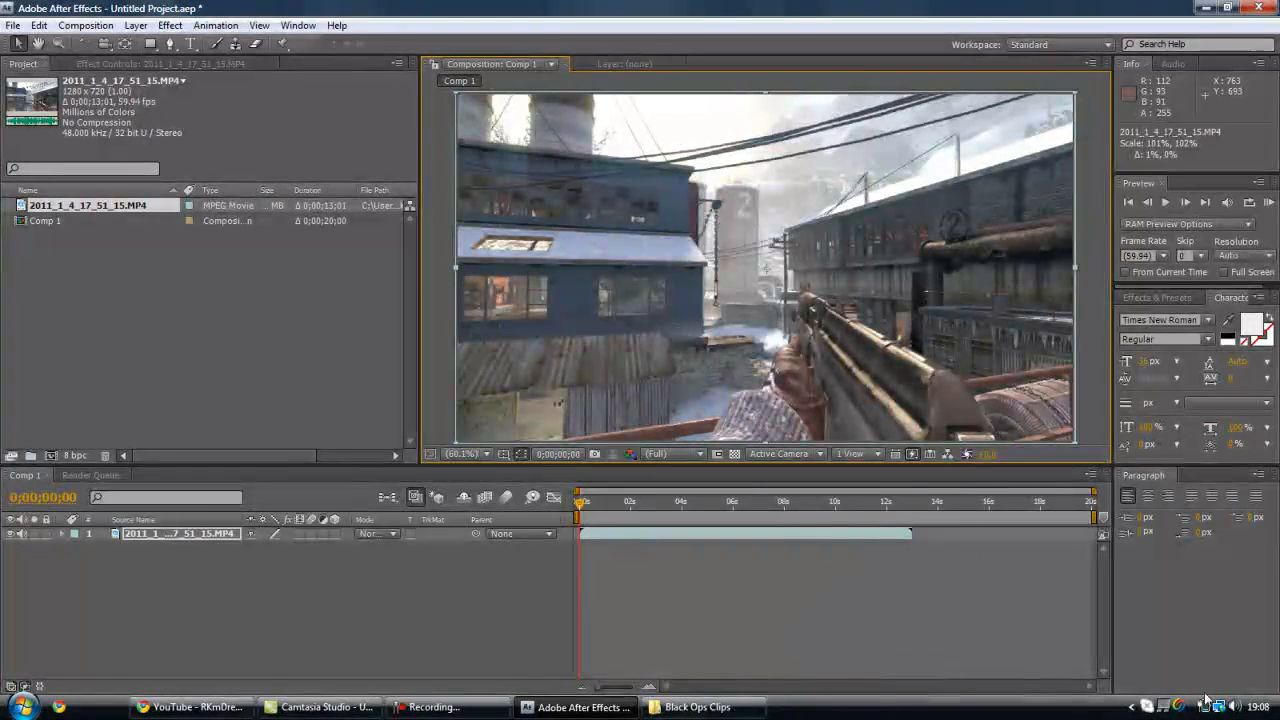
- Trim about 2;45 off the clip's start and its end to about 0;00;07;56, with the clip beginning at the timeline's start
mouse_move(1257, 709)
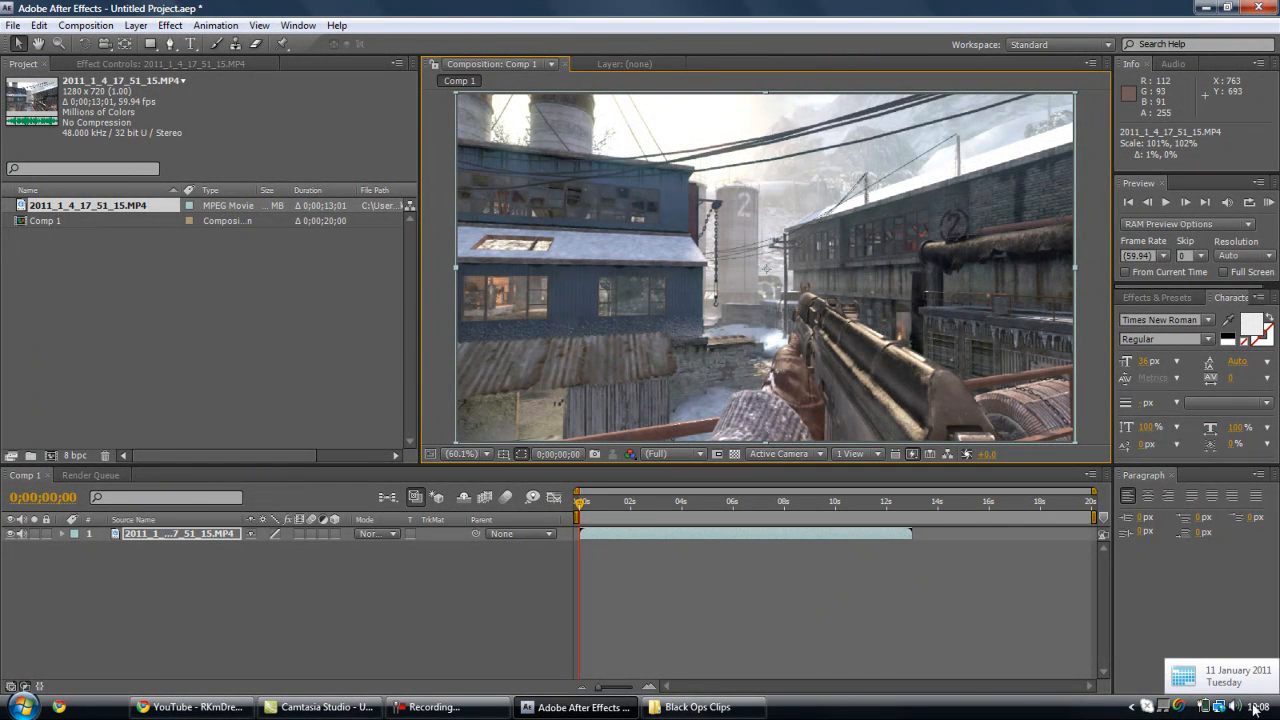
click(647, 502)
drag(581, 533, 651, 535)
click(580, 502)
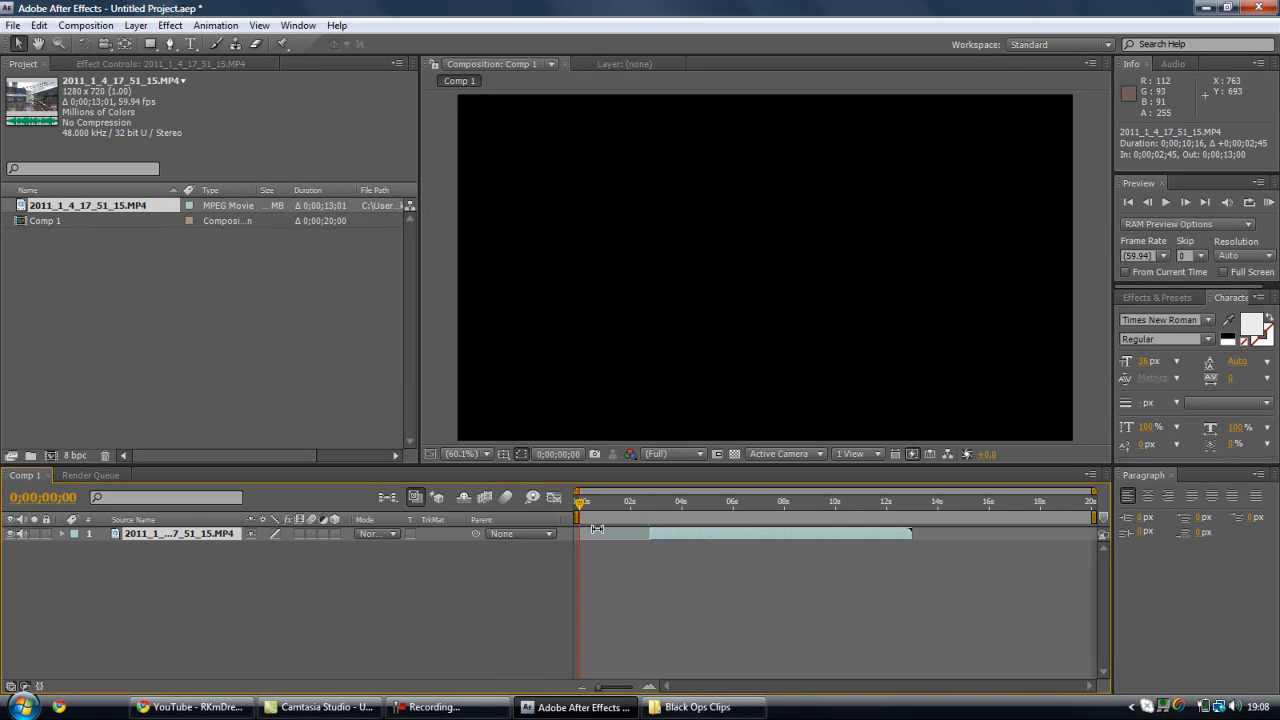
drag(668, 540, 582, 542)
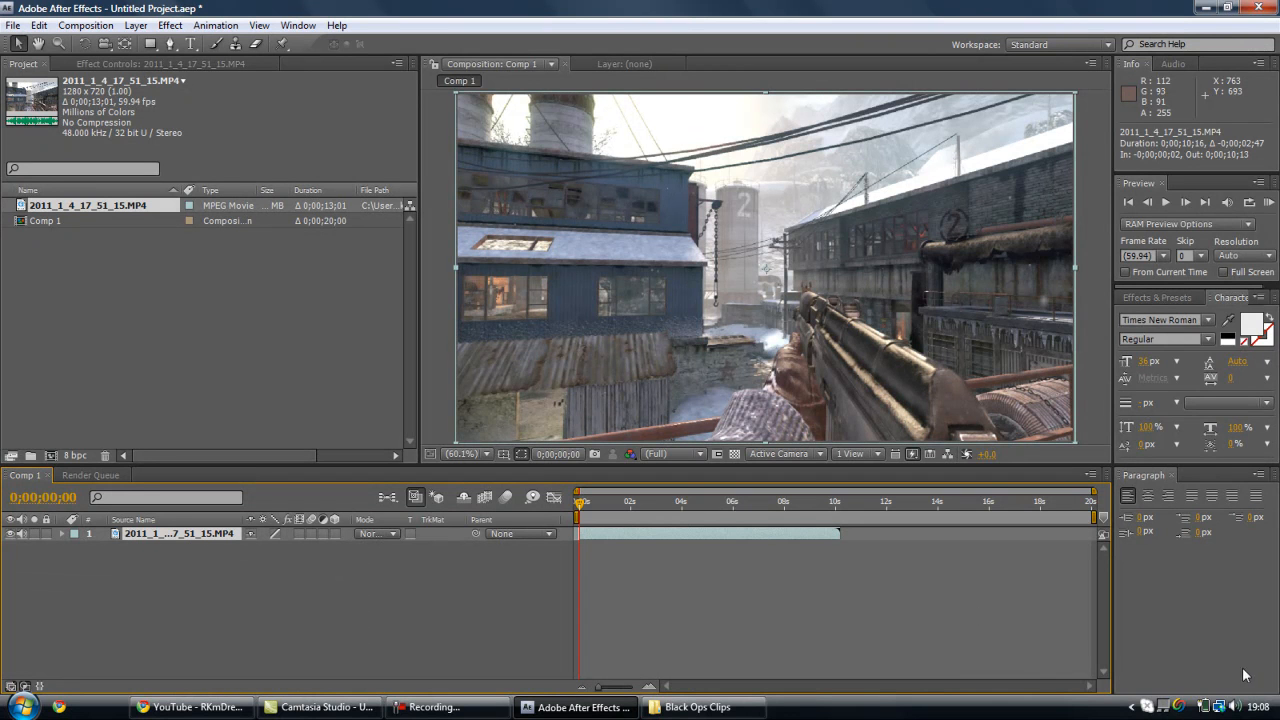
mouse_move(1203, 705)
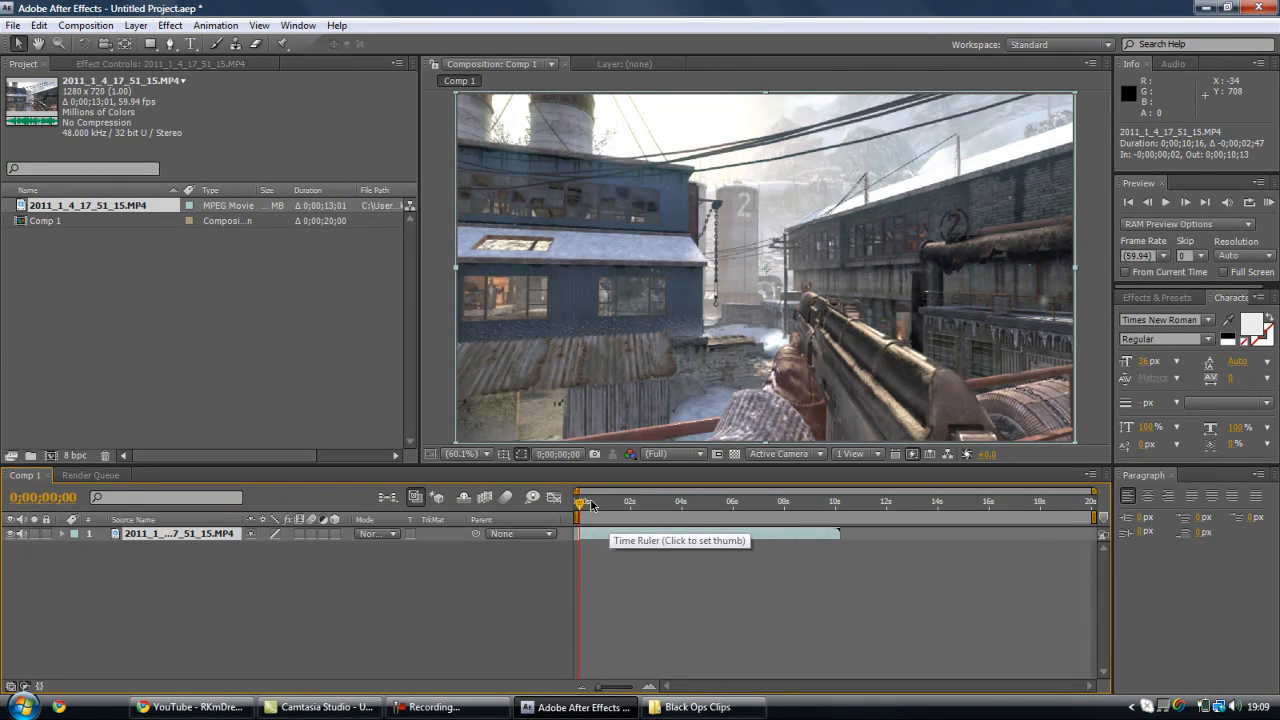
drag(840, 533, 781, 533)
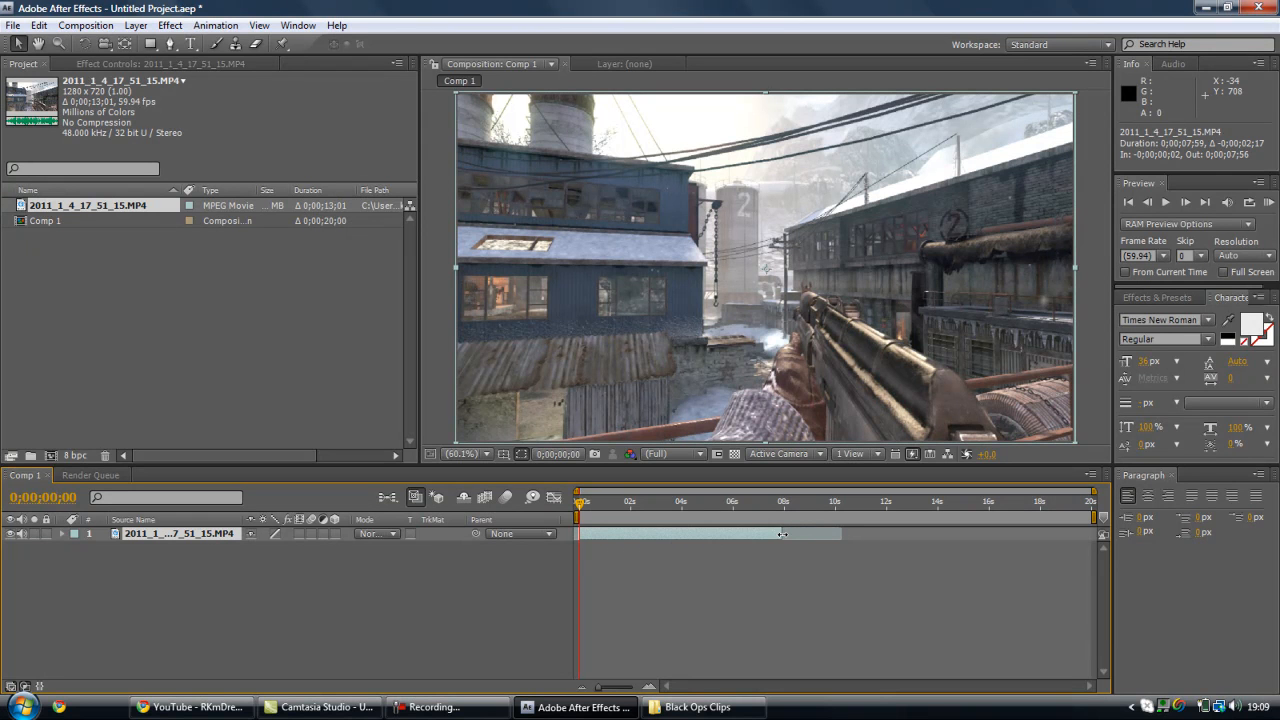
- Enable frame blending for Comp 1 and set the clip layer's frame blending to Pixel Motion
click(485, 498)
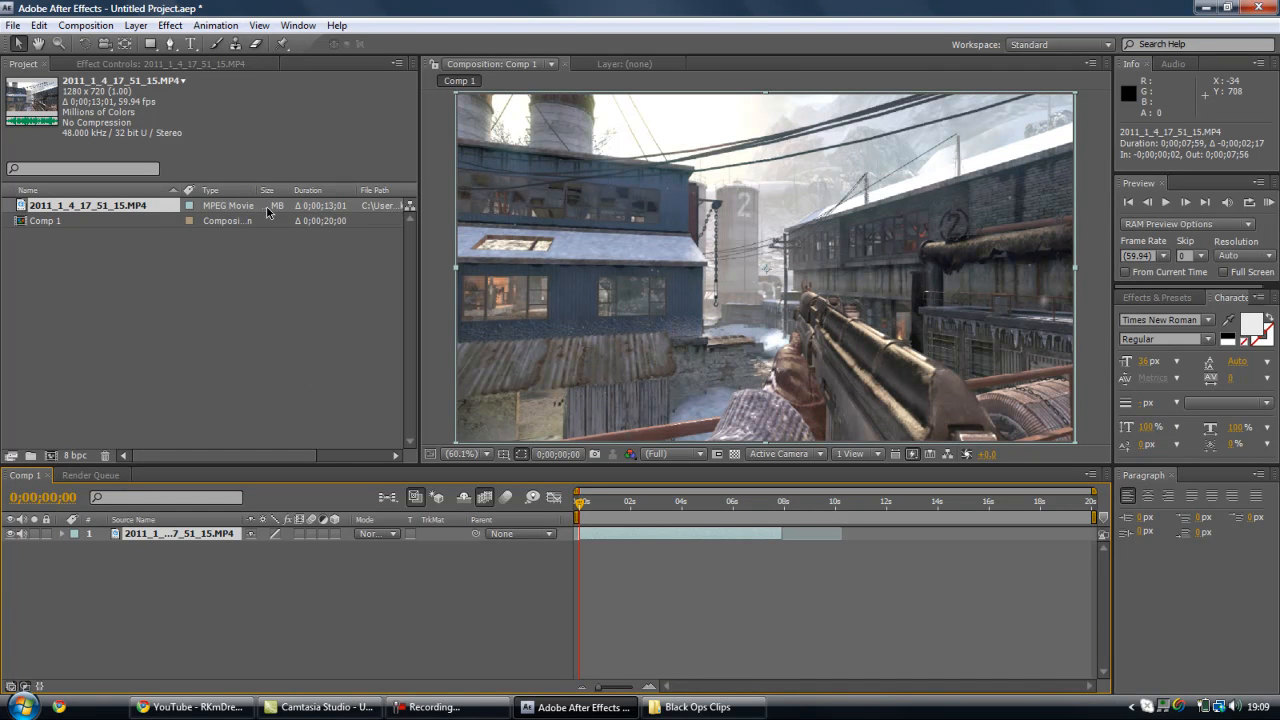
click(137, 25)
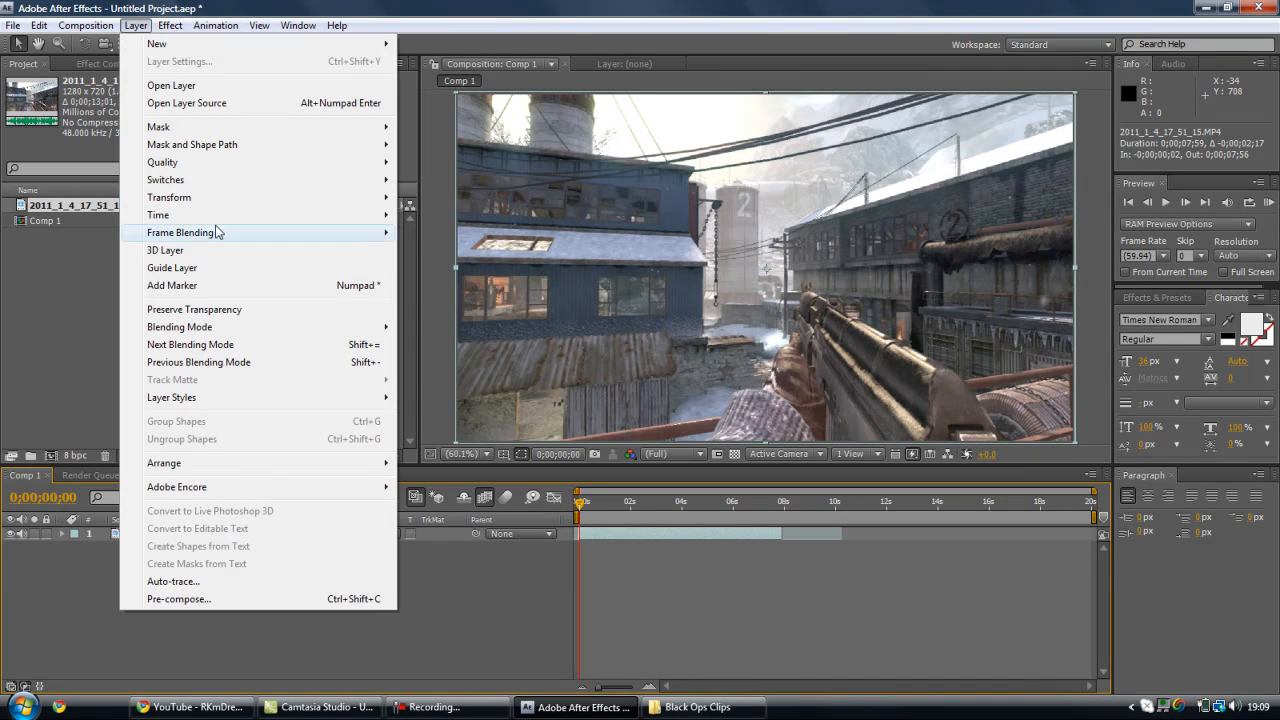
mouse_move(211, 234)
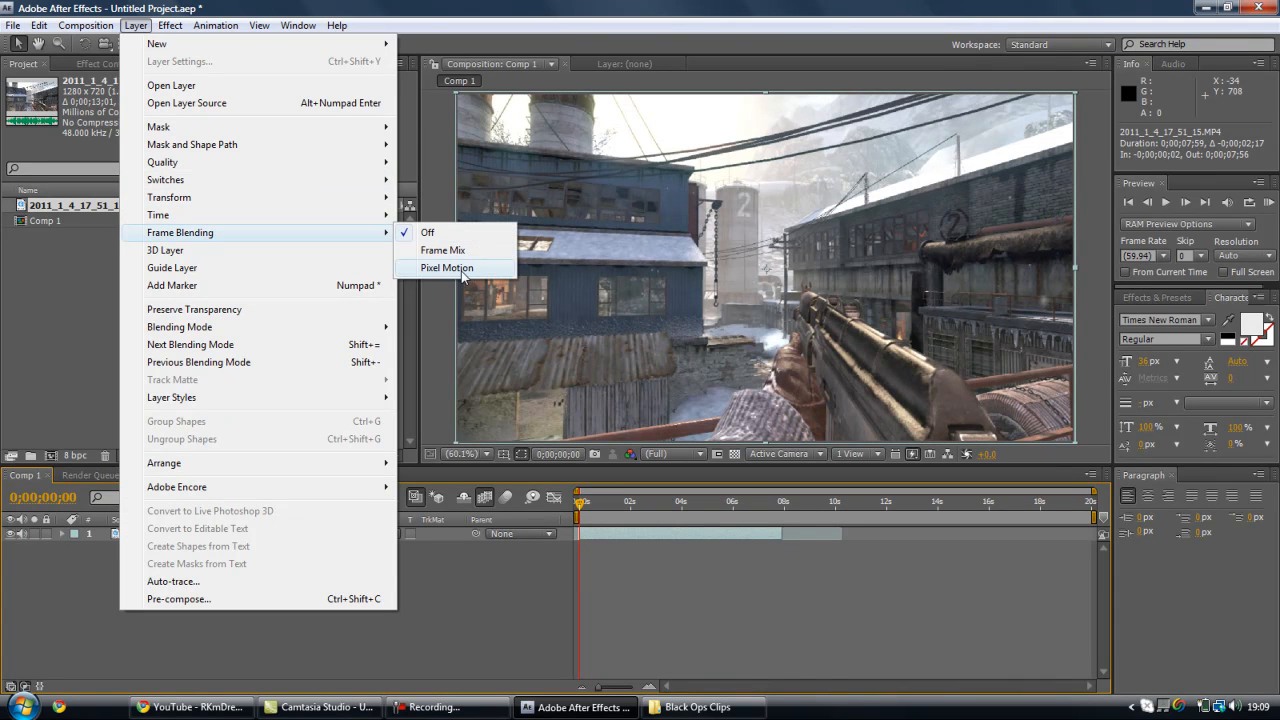
click(447, 268)
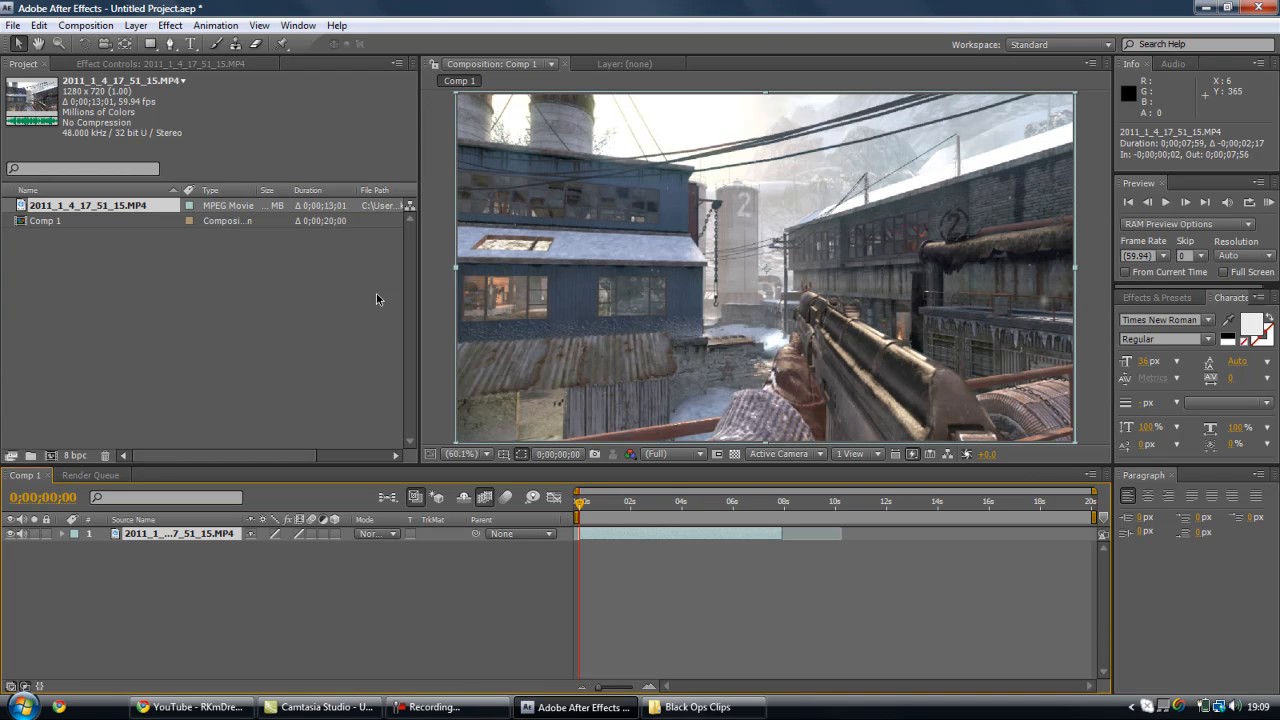
click(302, 537)
click(302, 538)
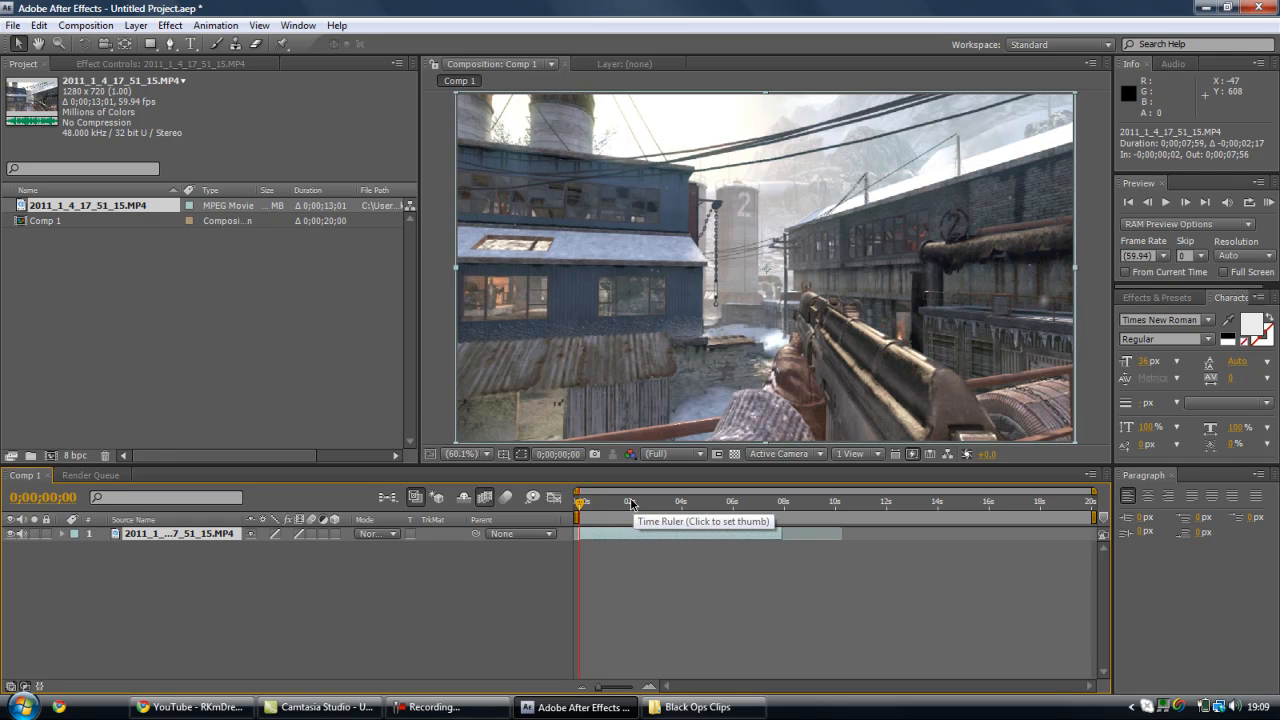
- Place the current time at 0;00;05;04 and apply the RE:Vision Twixtor 4.5 effect to the clip layer
click(631, 503)
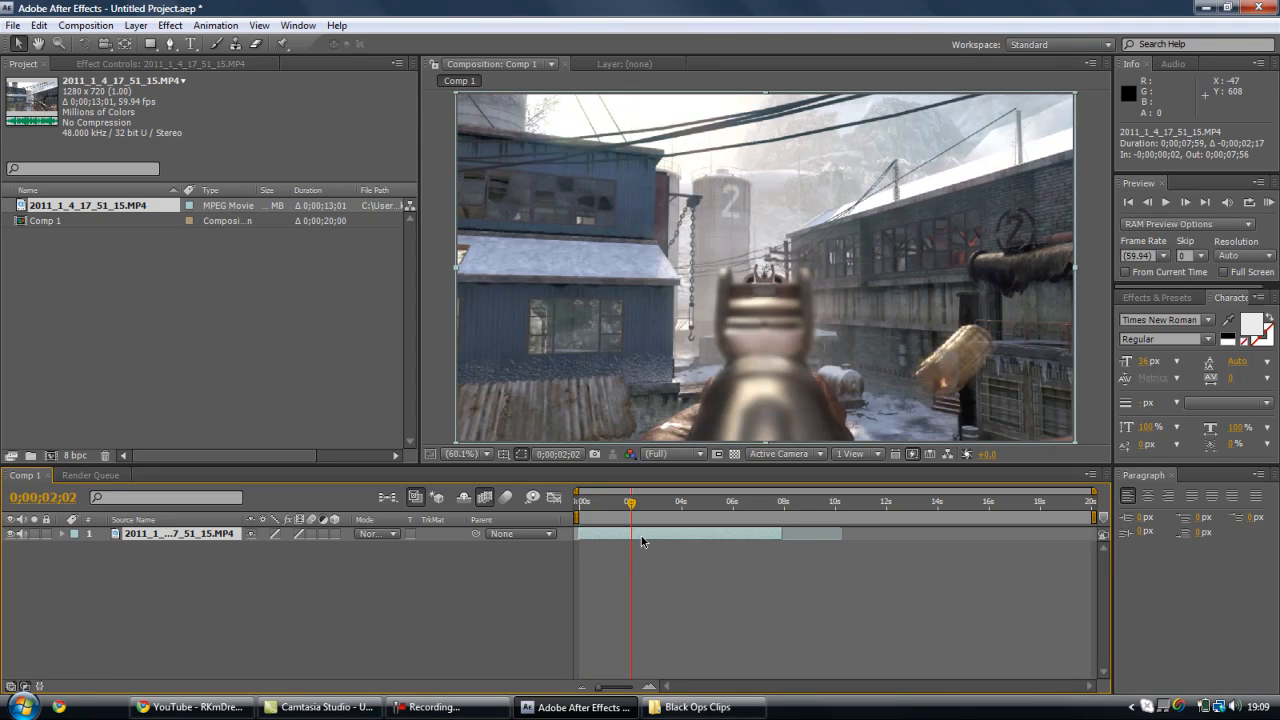
click(675, 505)
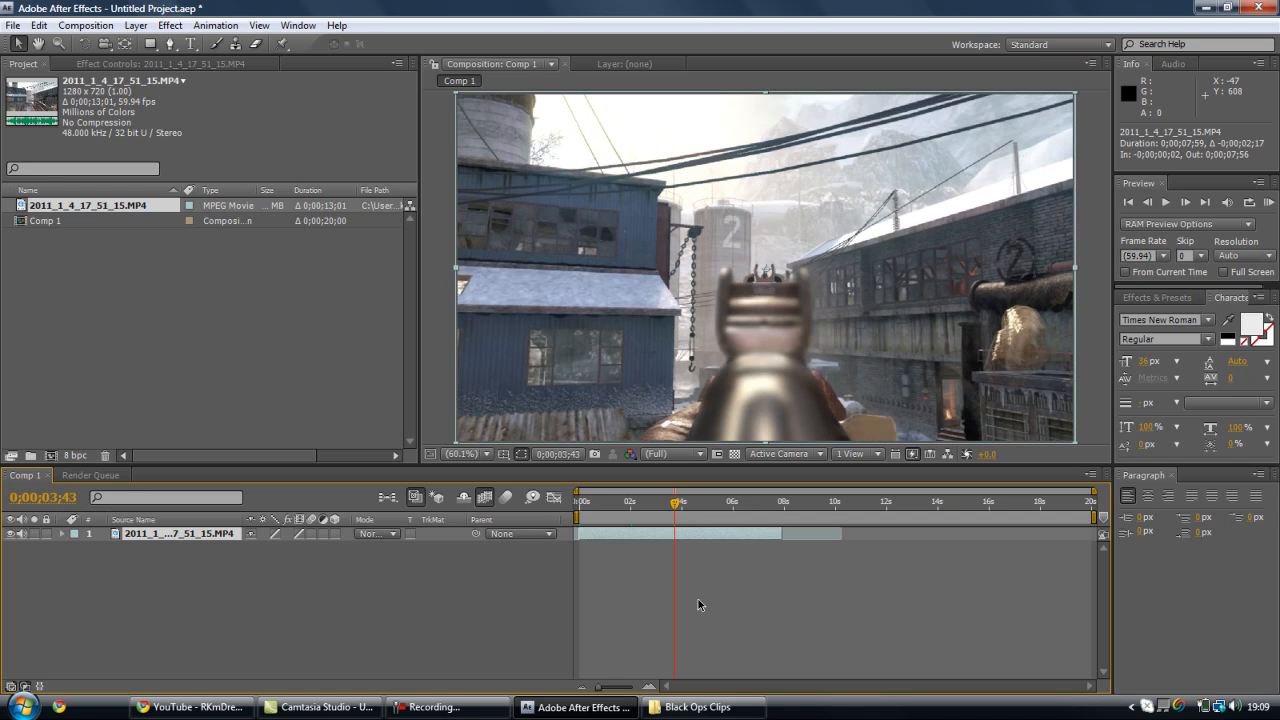
click(695, 505)
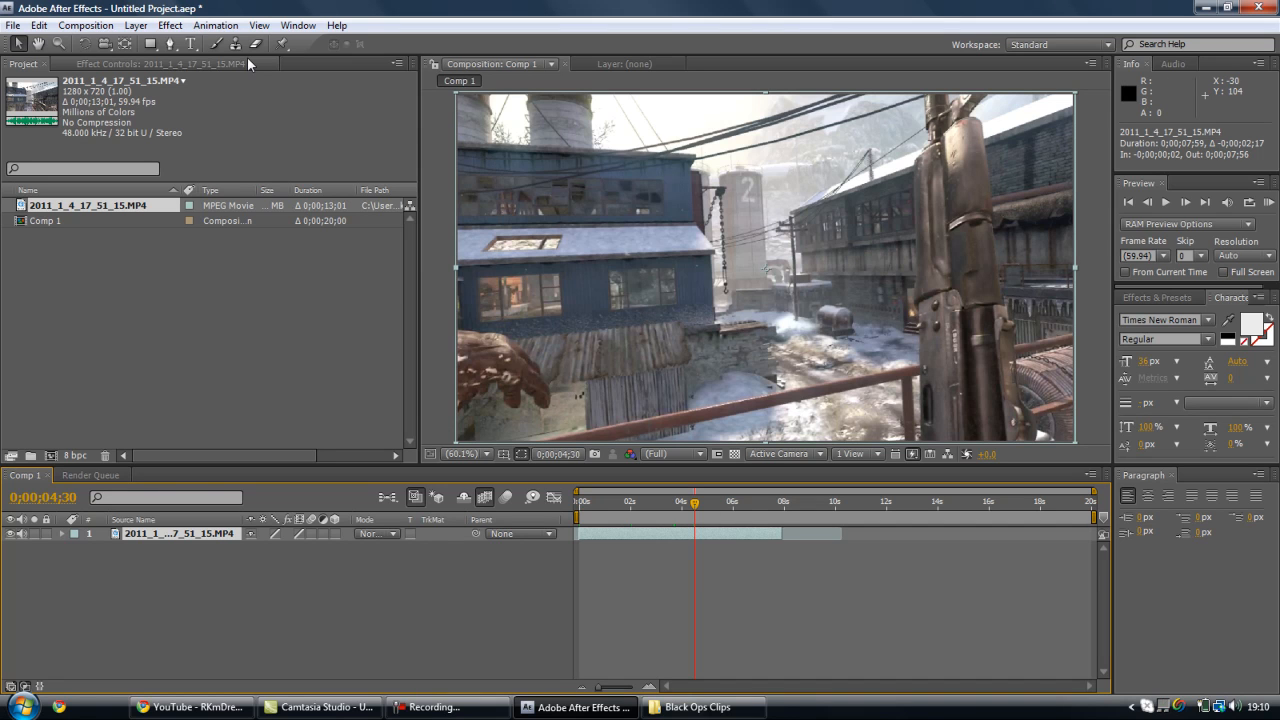
click(700, 507)
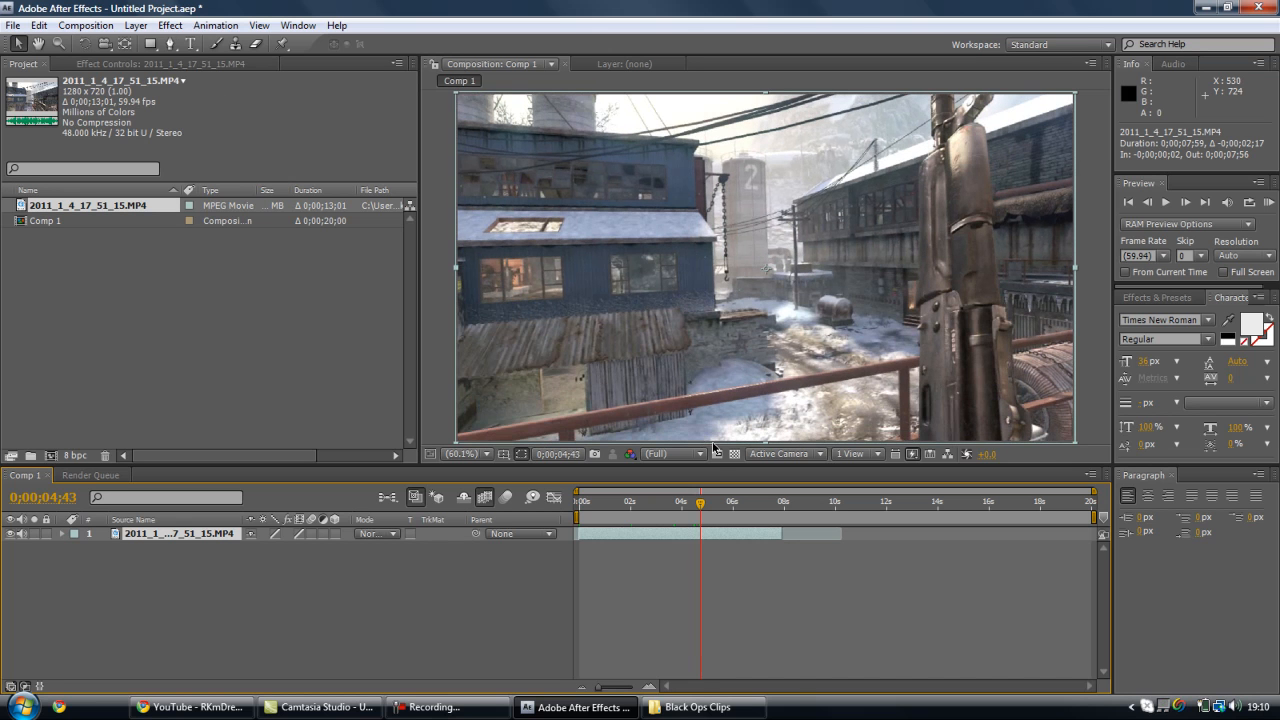
click(708, 503)
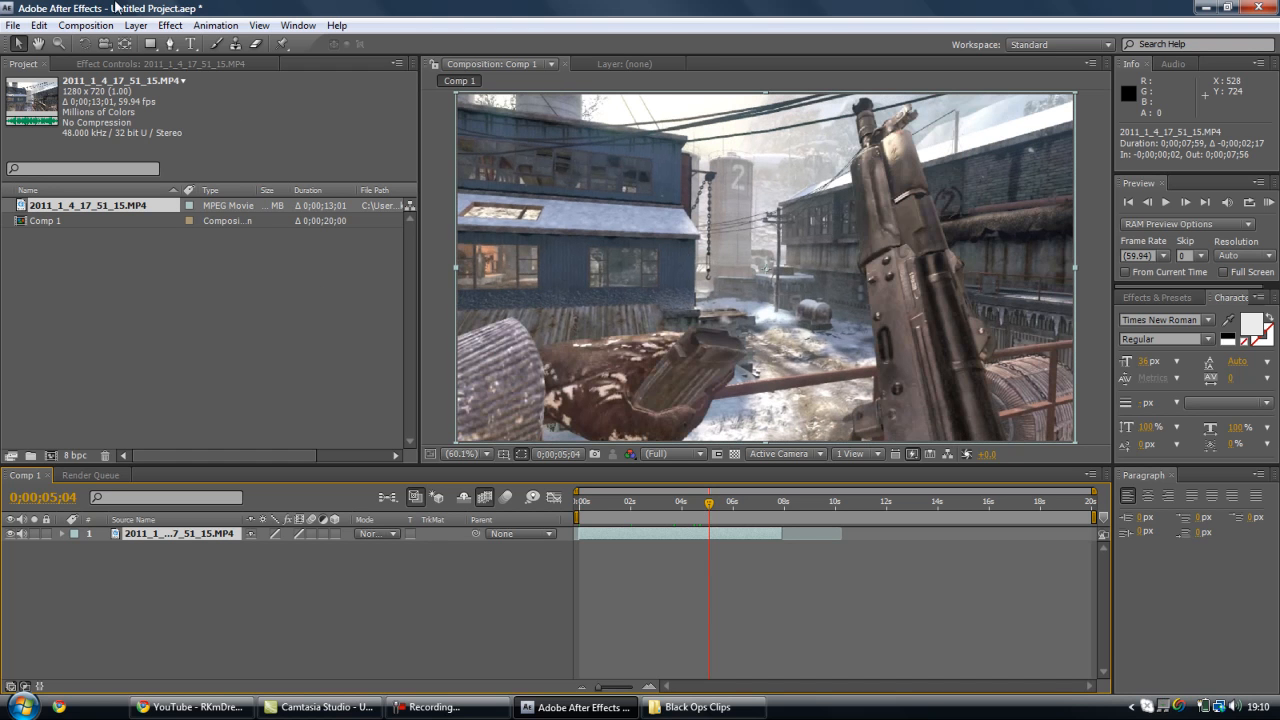
click(170, 27)
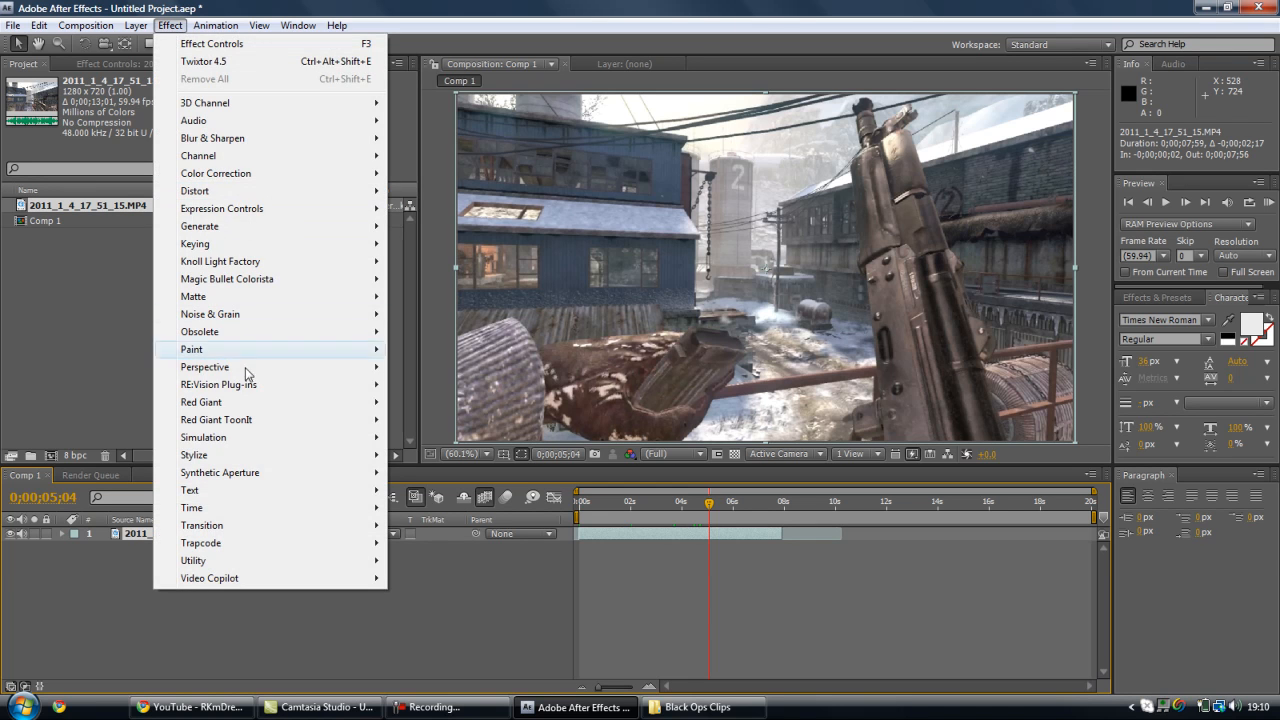
mouse_move(242, 388)
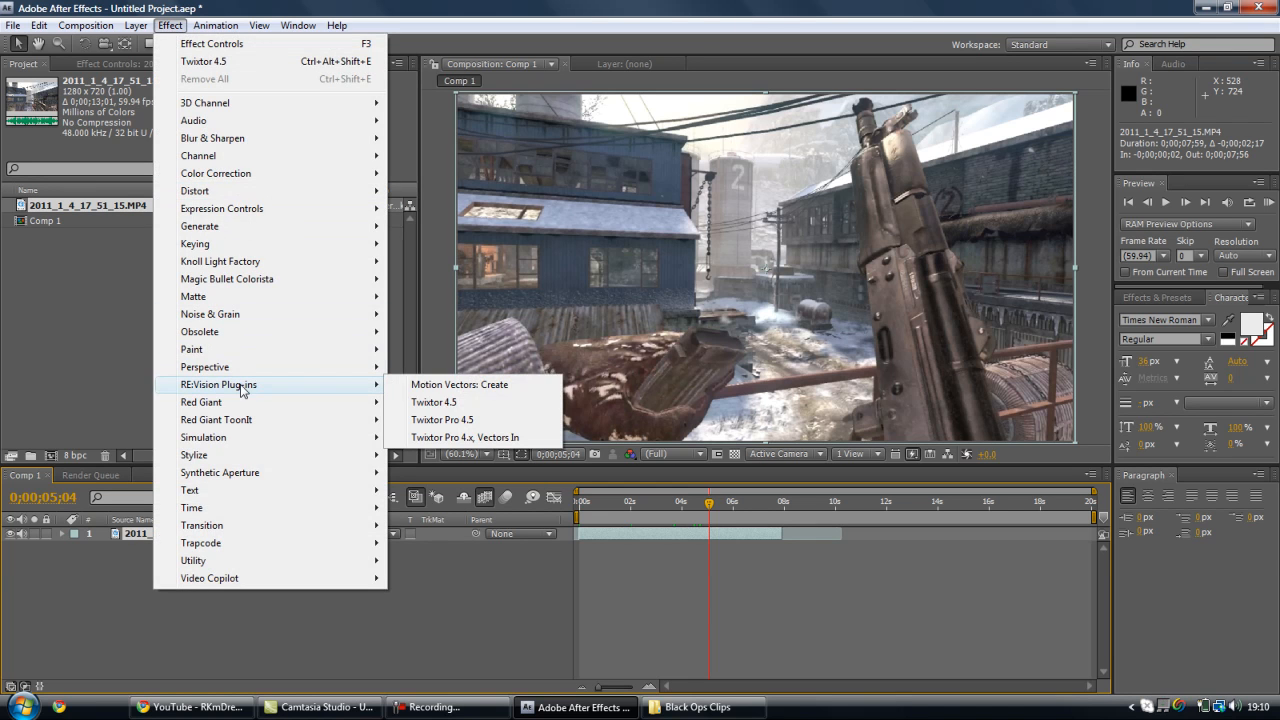
click(446, 406)
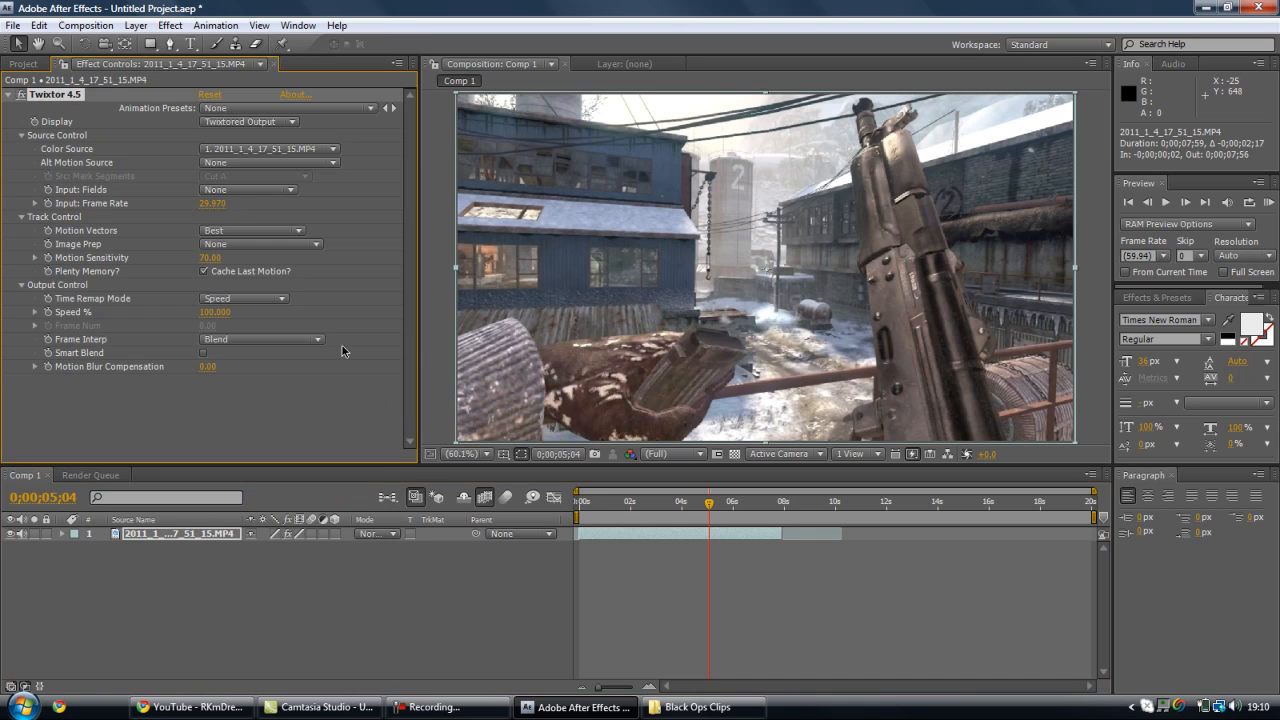
- Check the source clip's frame rate and set Twixtor's input frame rate to 59.94
click(22, 65)
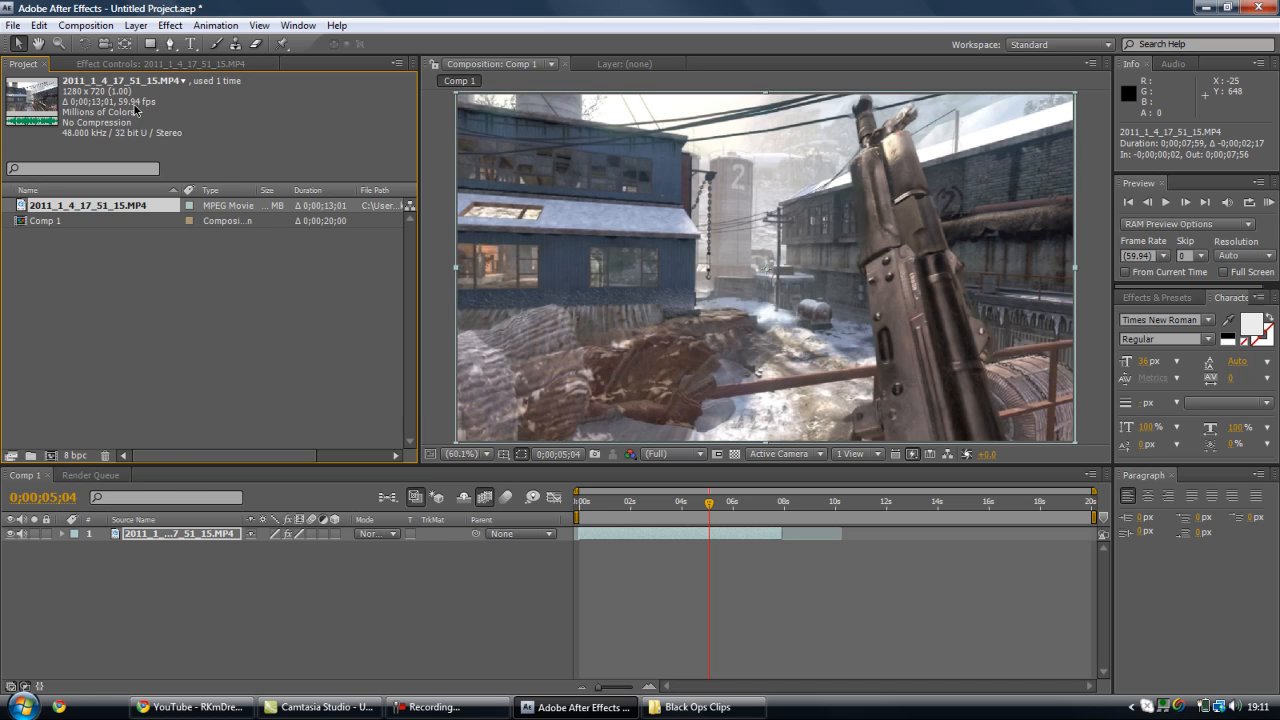
click(85, 58)
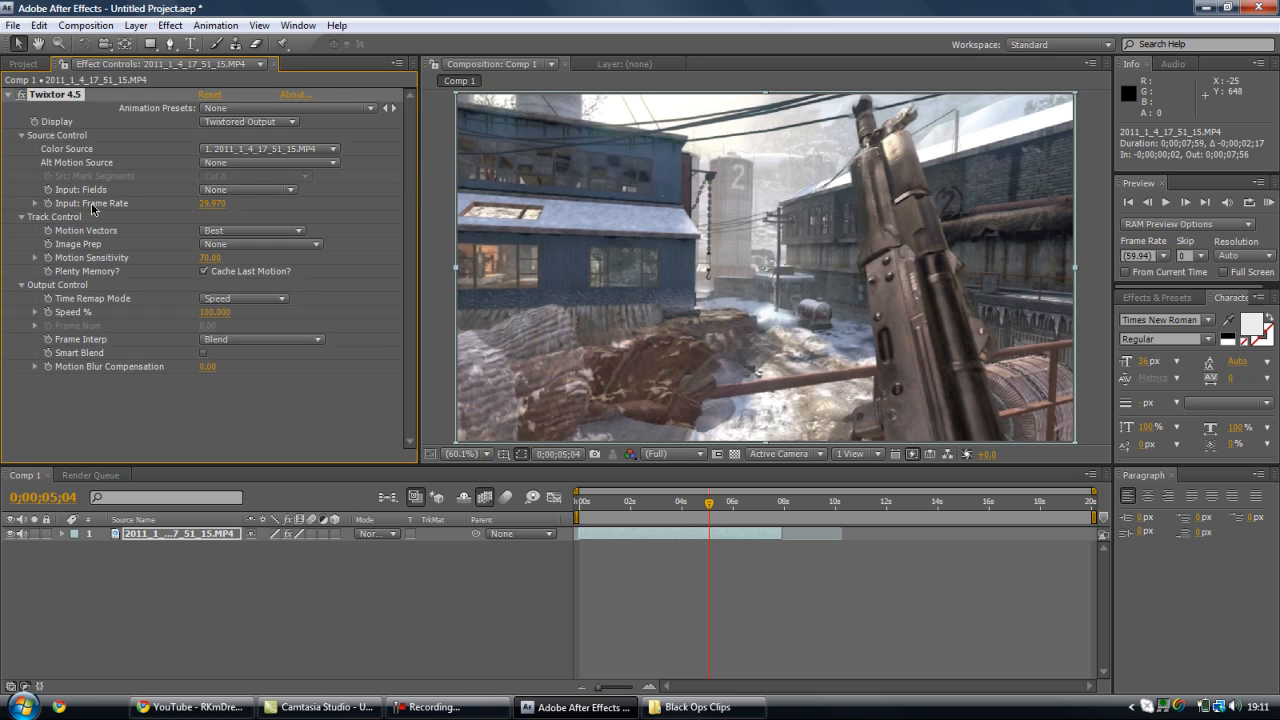
click(211, 204)
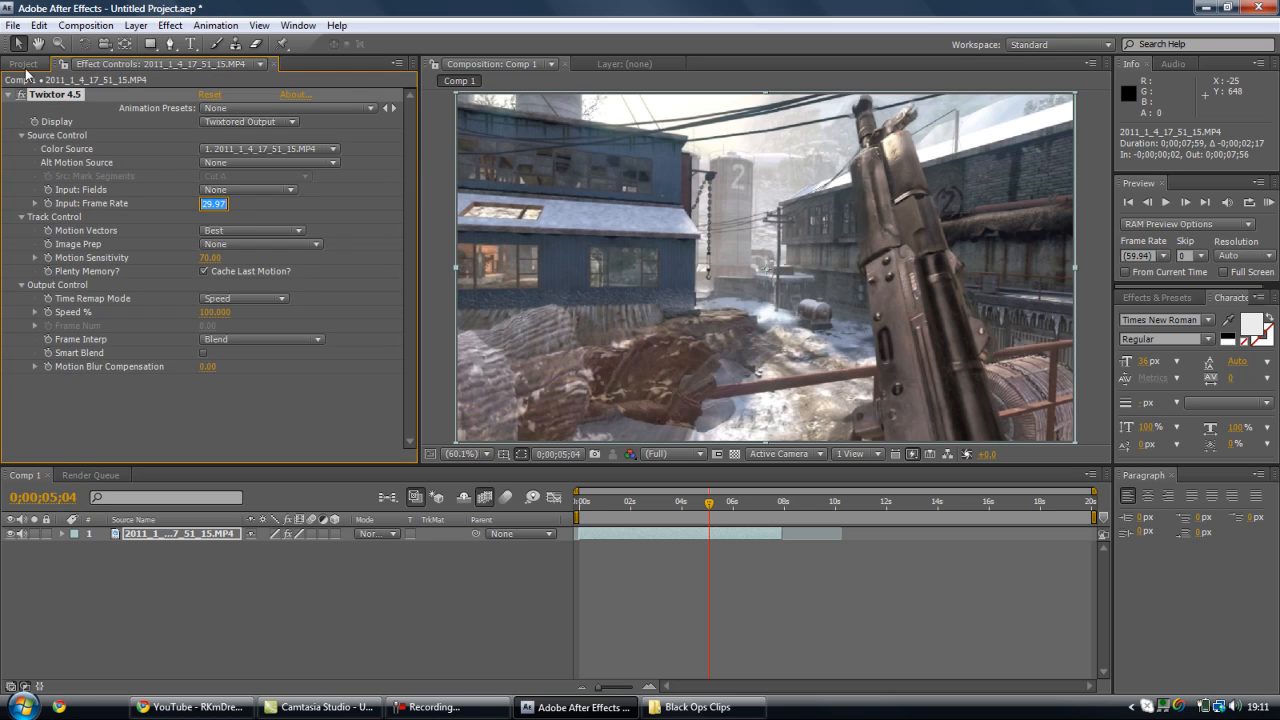
click(24, 64)
click(150, 63)
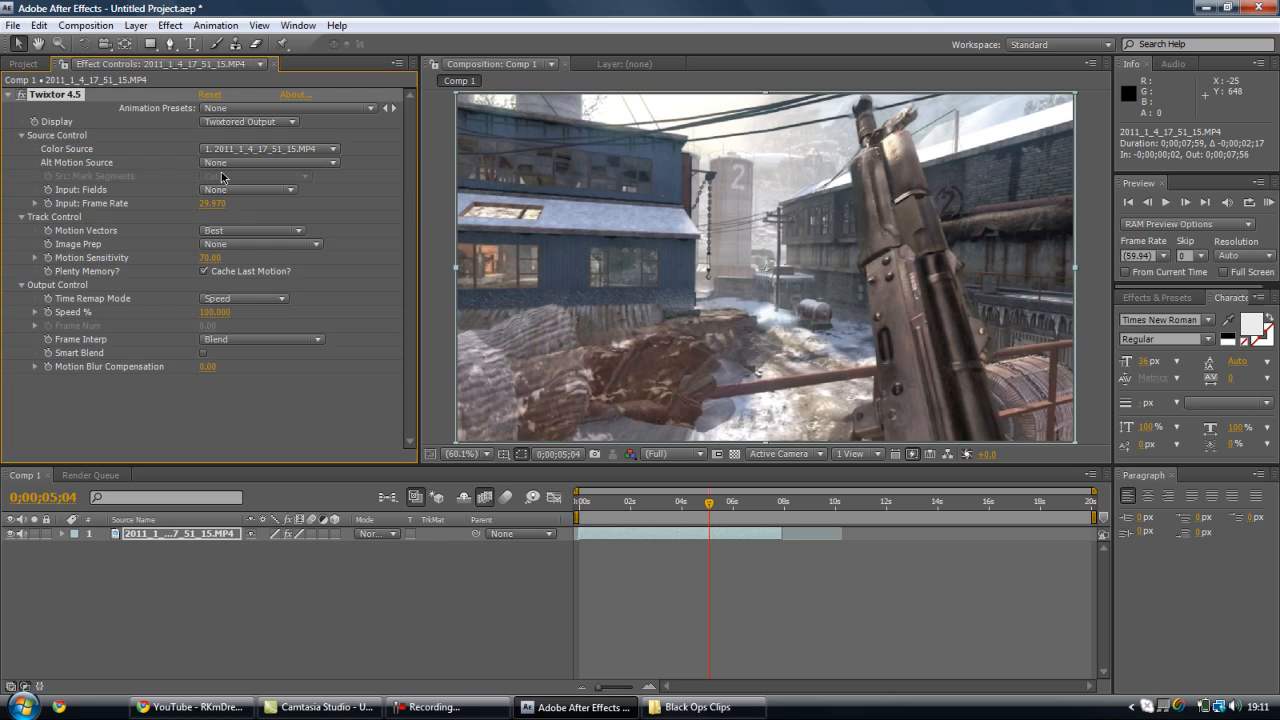
click(212, 203)
key(BackSpace)
text(59.94)
key(Return)
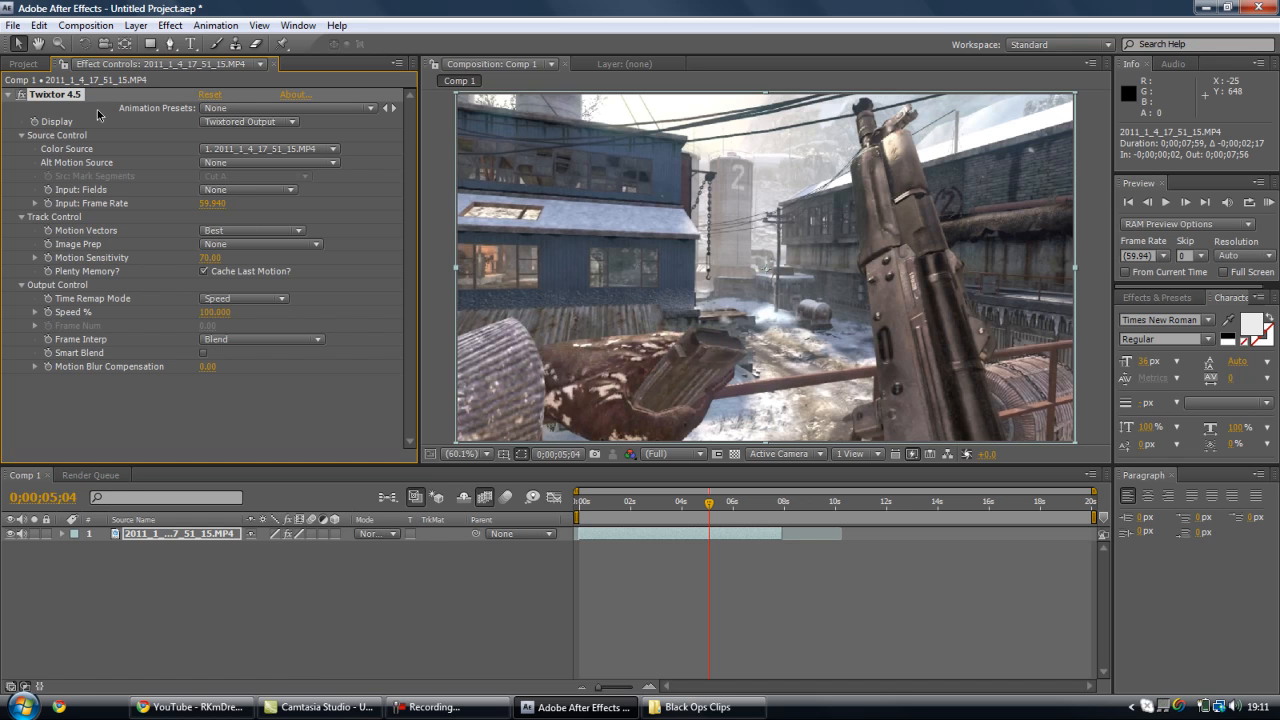
- Expose Twixtor's Output Control properties on the clip layer and start keyframing Speed % with a keyframe at 0;00;05;04
click(8, 94)
click(26, 64)
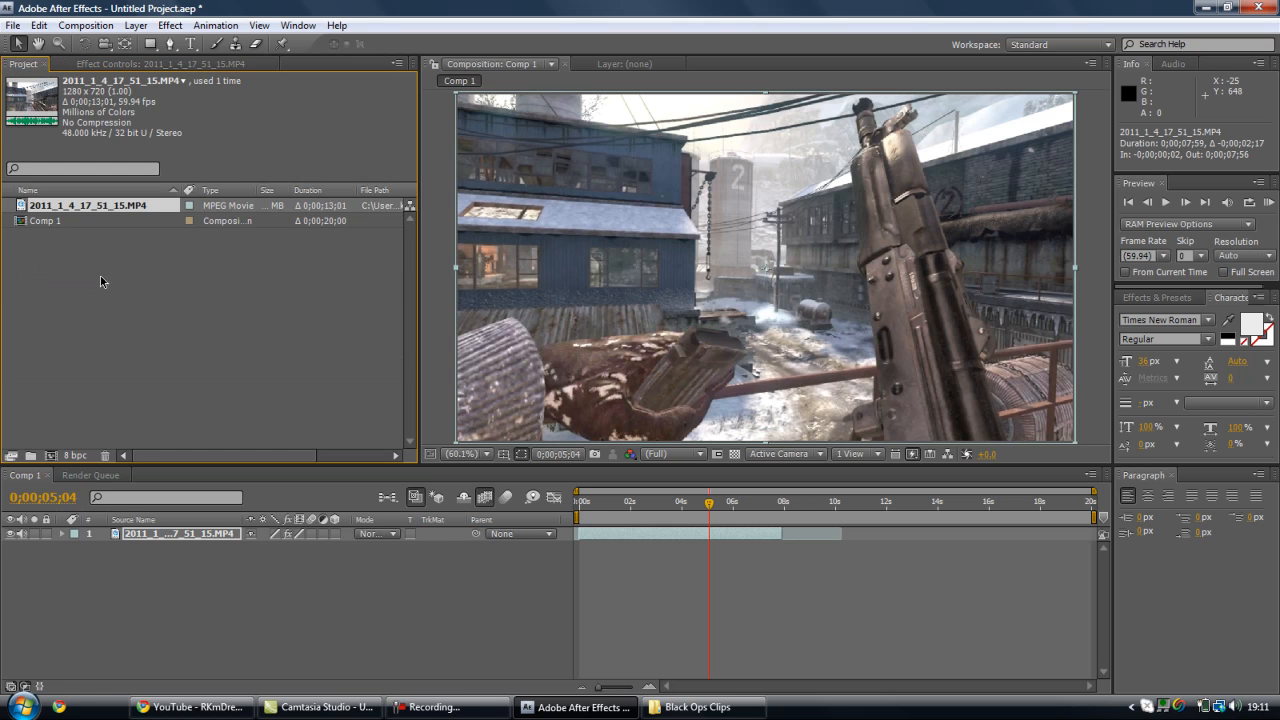
click(62, 535)
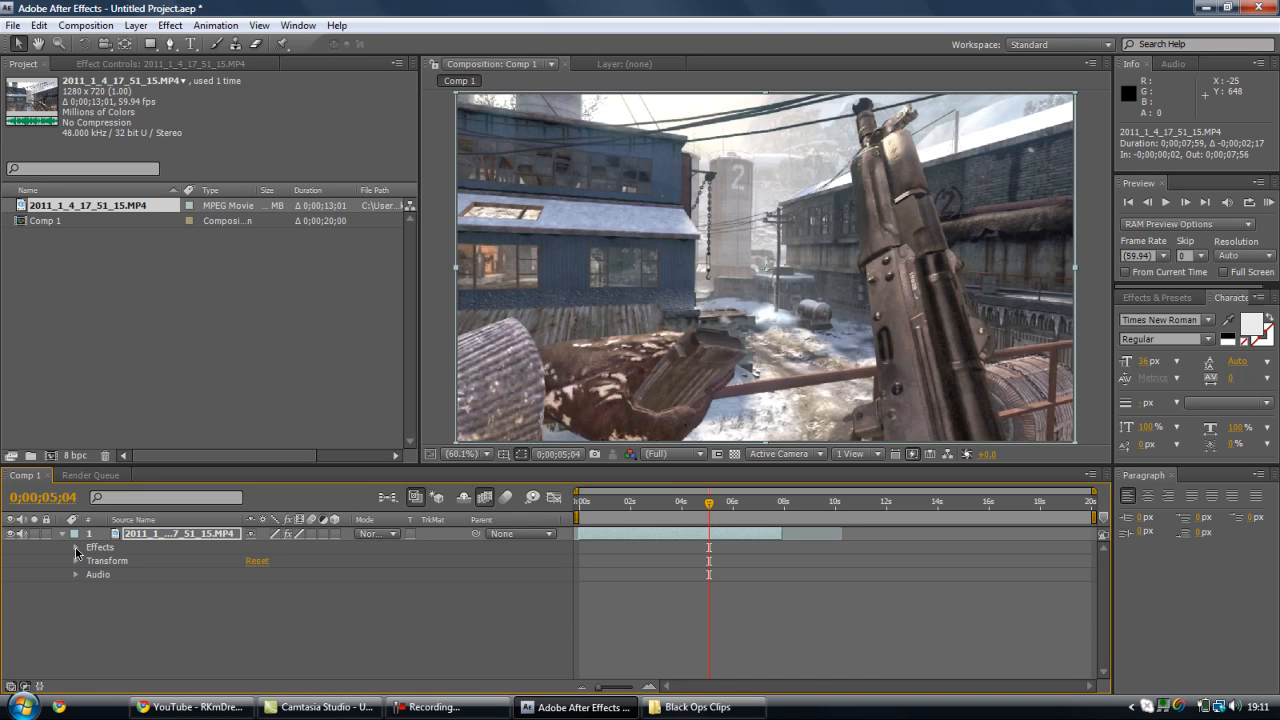
click(75, 548)
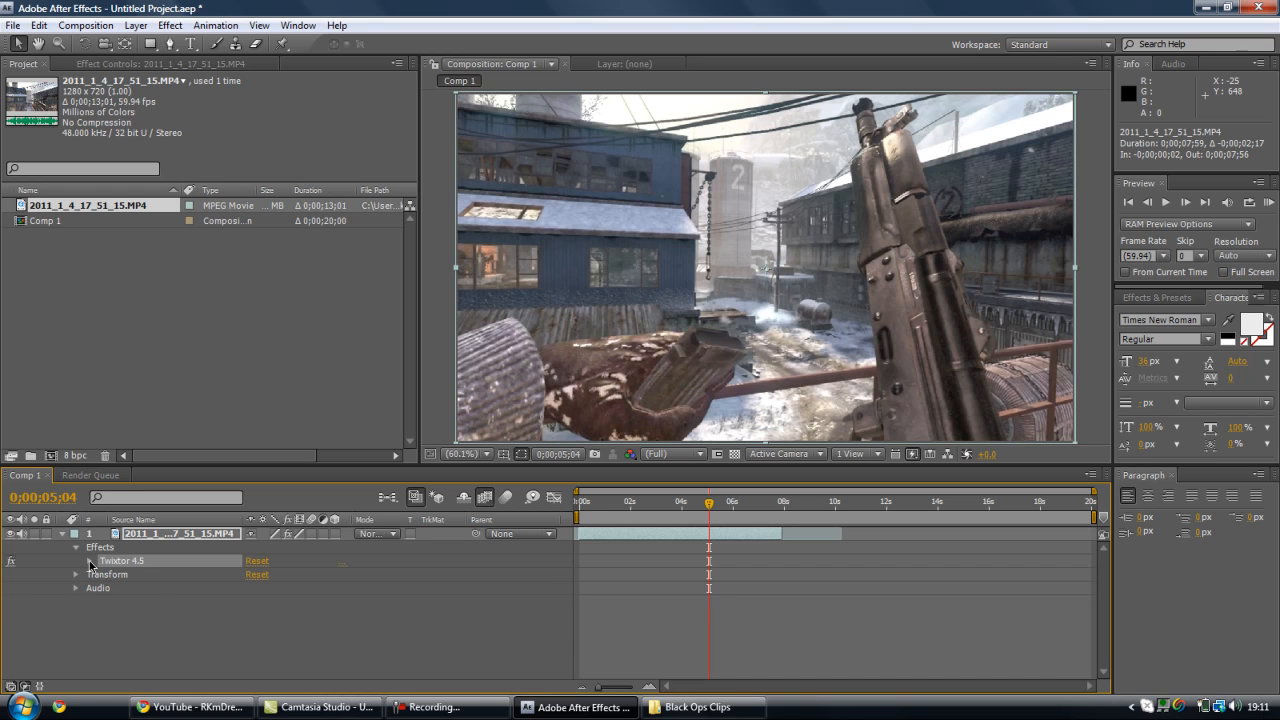
click(89, 561)
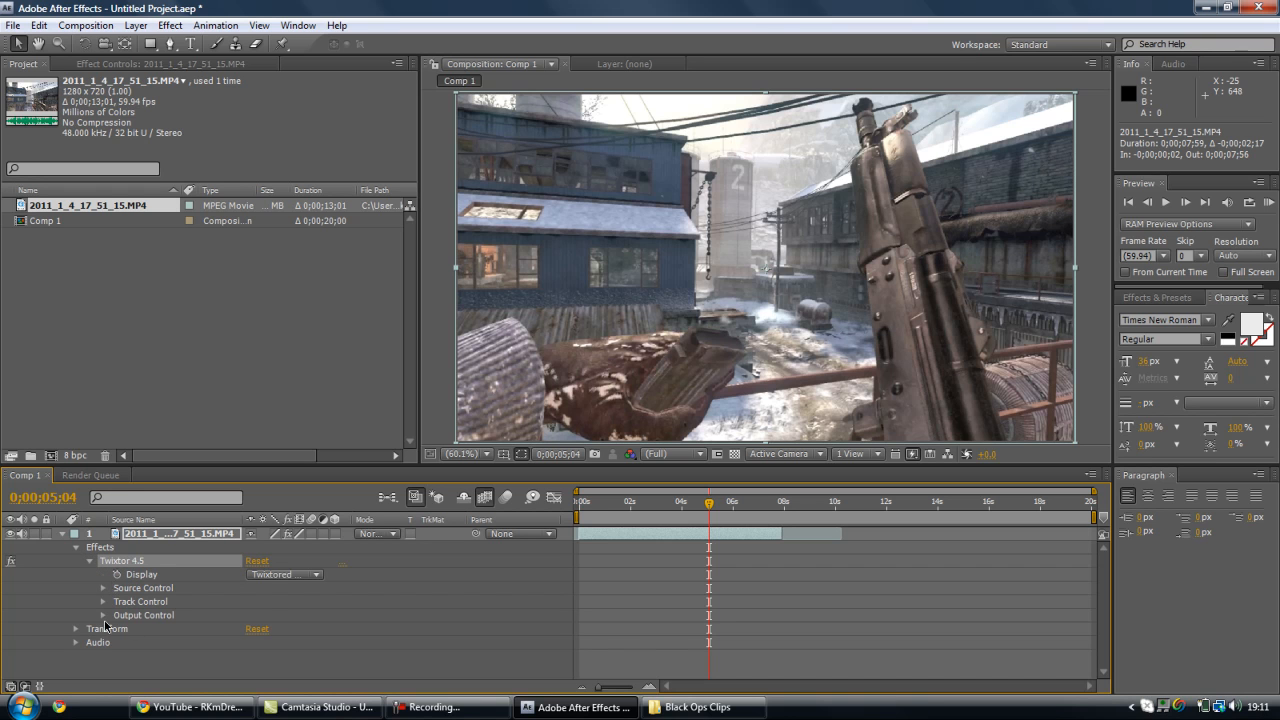
click(102, 616)
scroll(102, 617, down, 1)
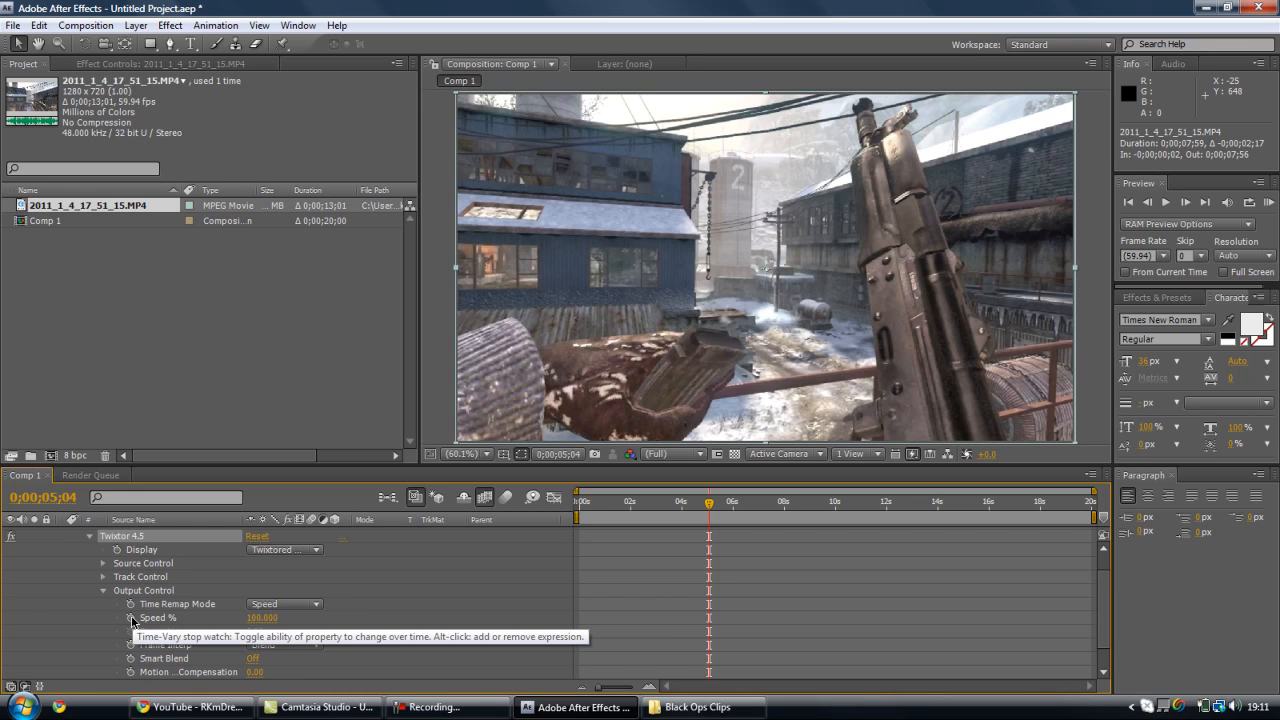
click(131, 618)
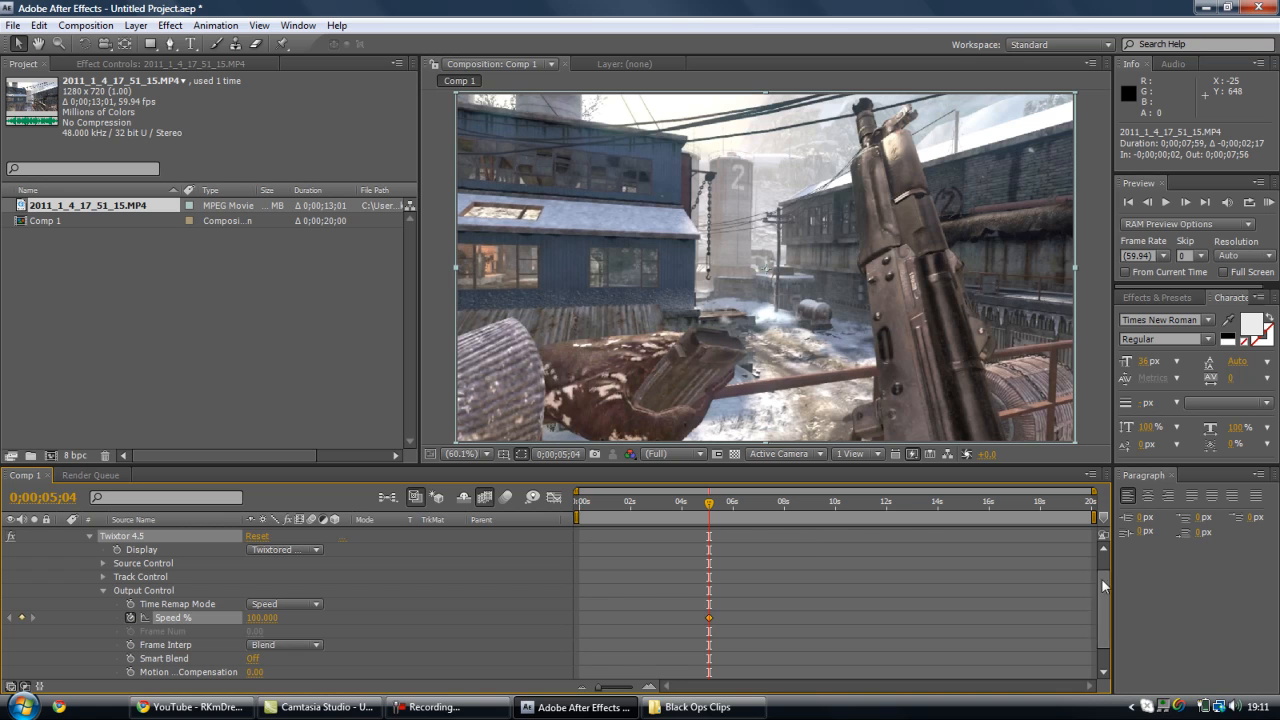
scroll(1104, 585, up, 1)
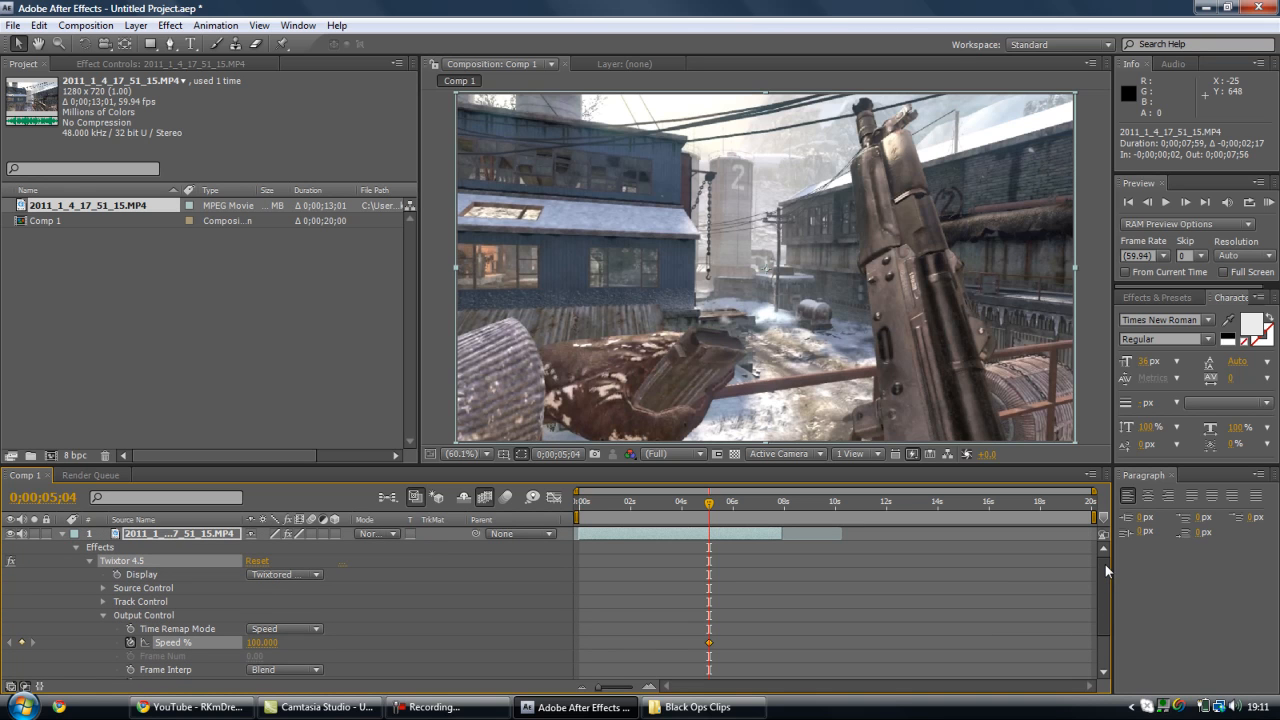
- Advance one frame to 0;00;05;05 and set Twixtor's Speed % to 3
click(1189, 207)
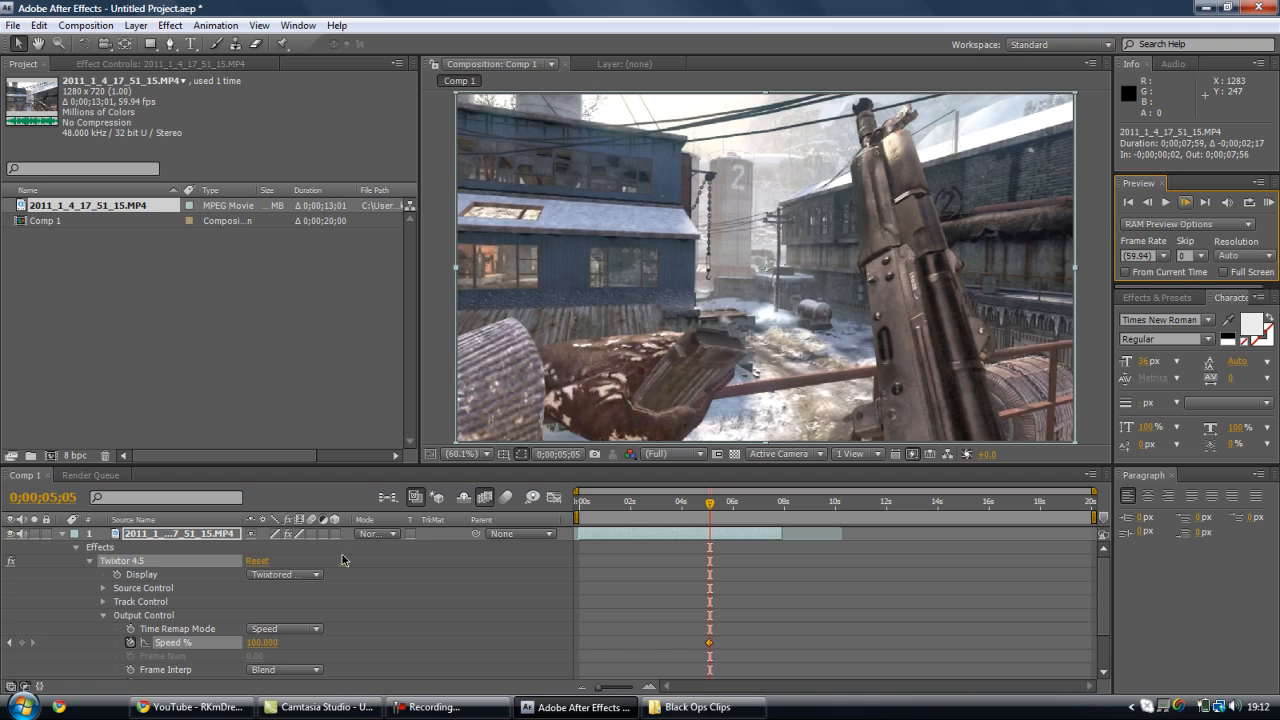
click(261, 643)
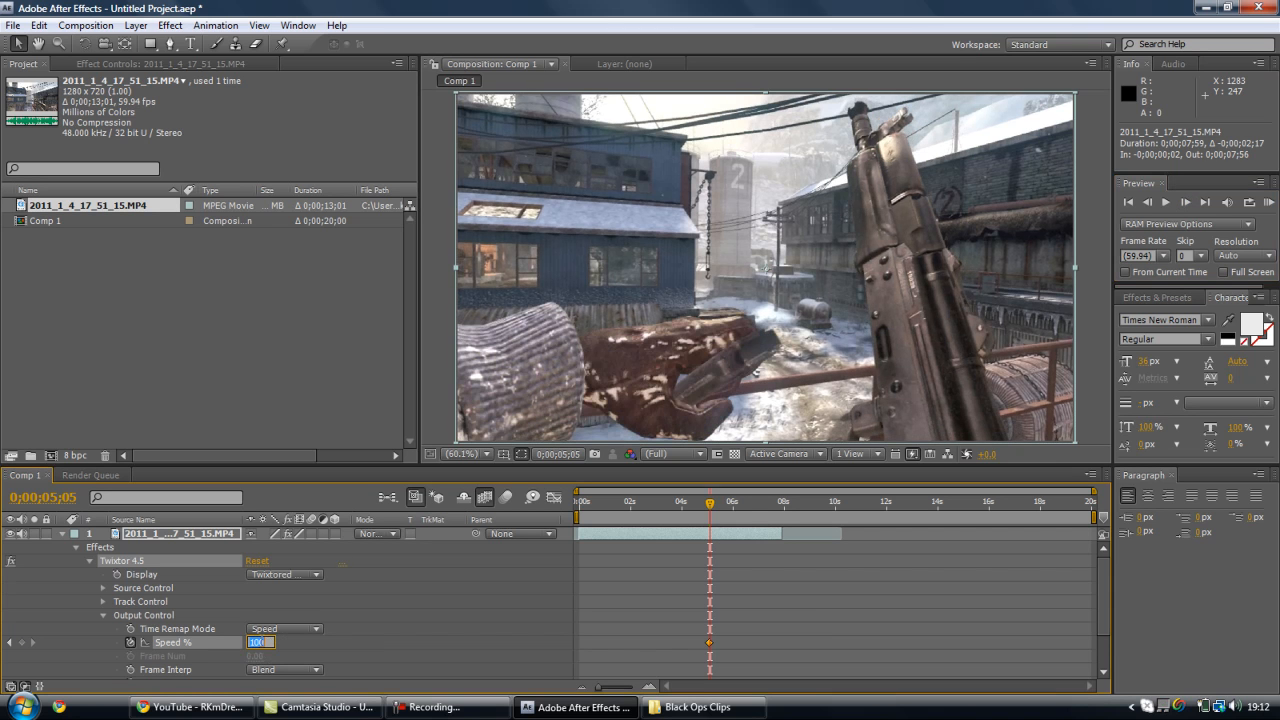
text(3)
key(Return)
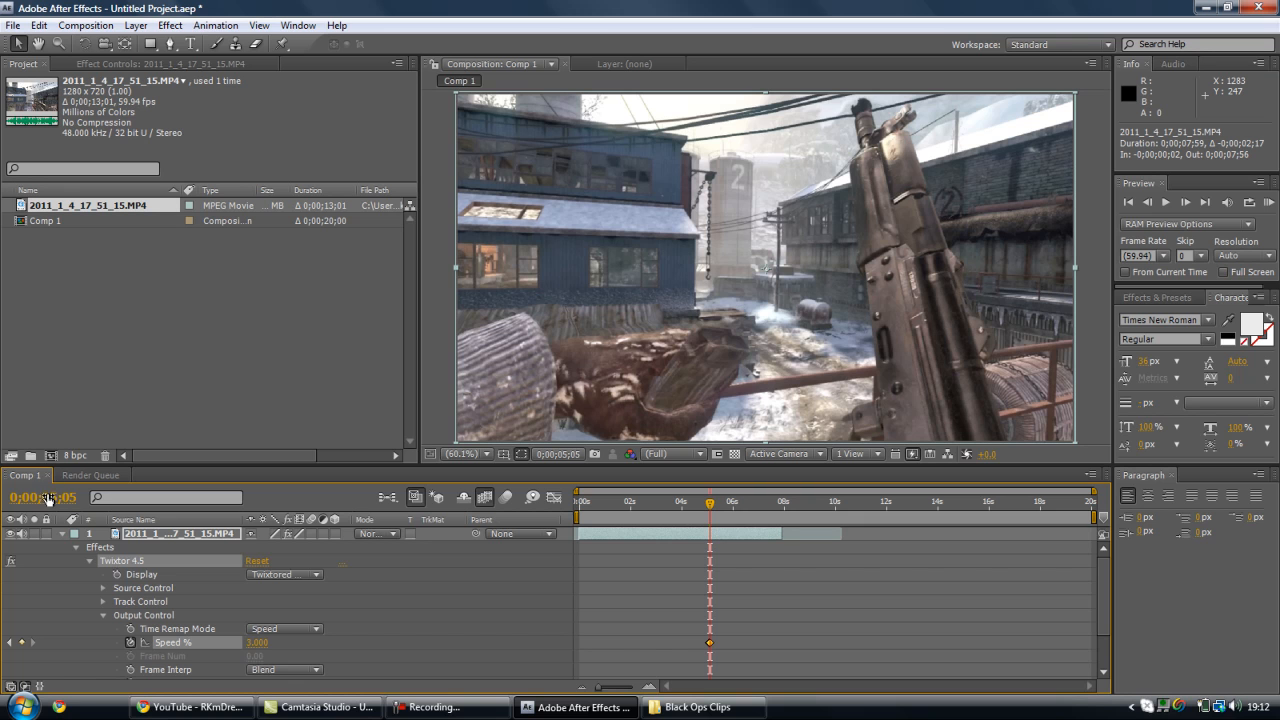
- Move the current time to 0;00;07;23 and add a Speed % keyframe that holds the value 3
click(754, 508)
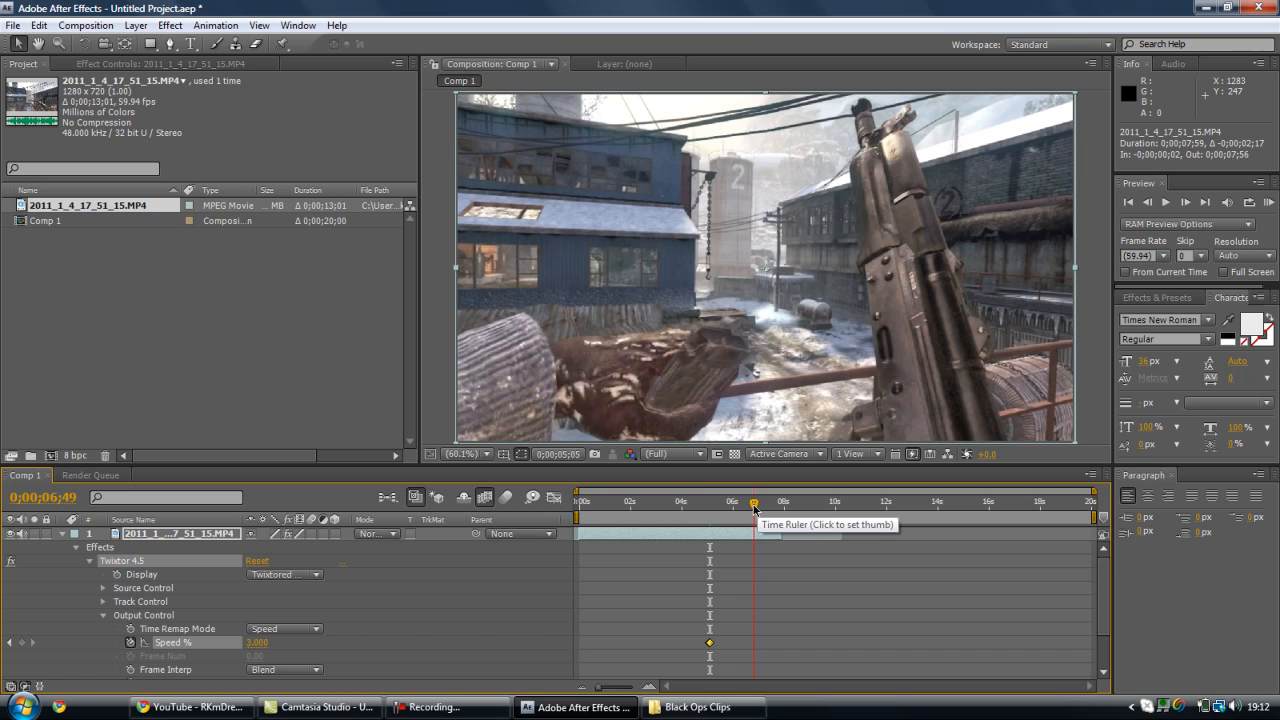
click(768, 508)
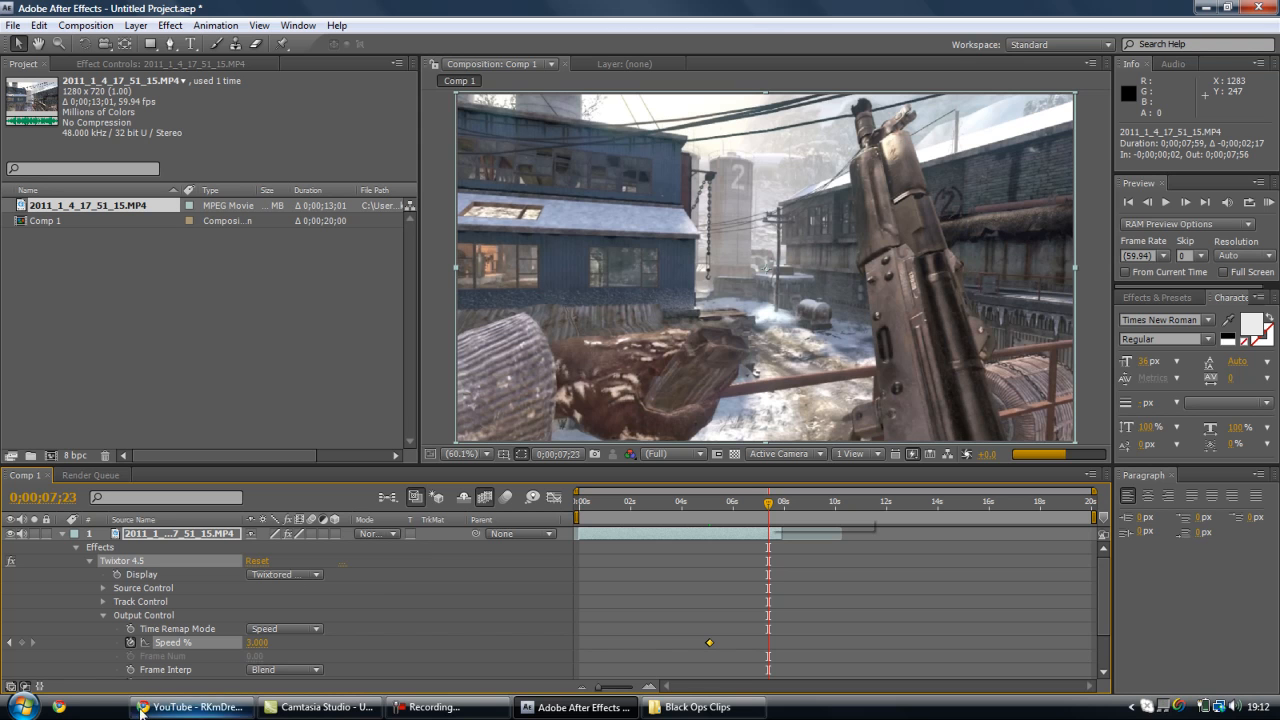
click(22, 643)
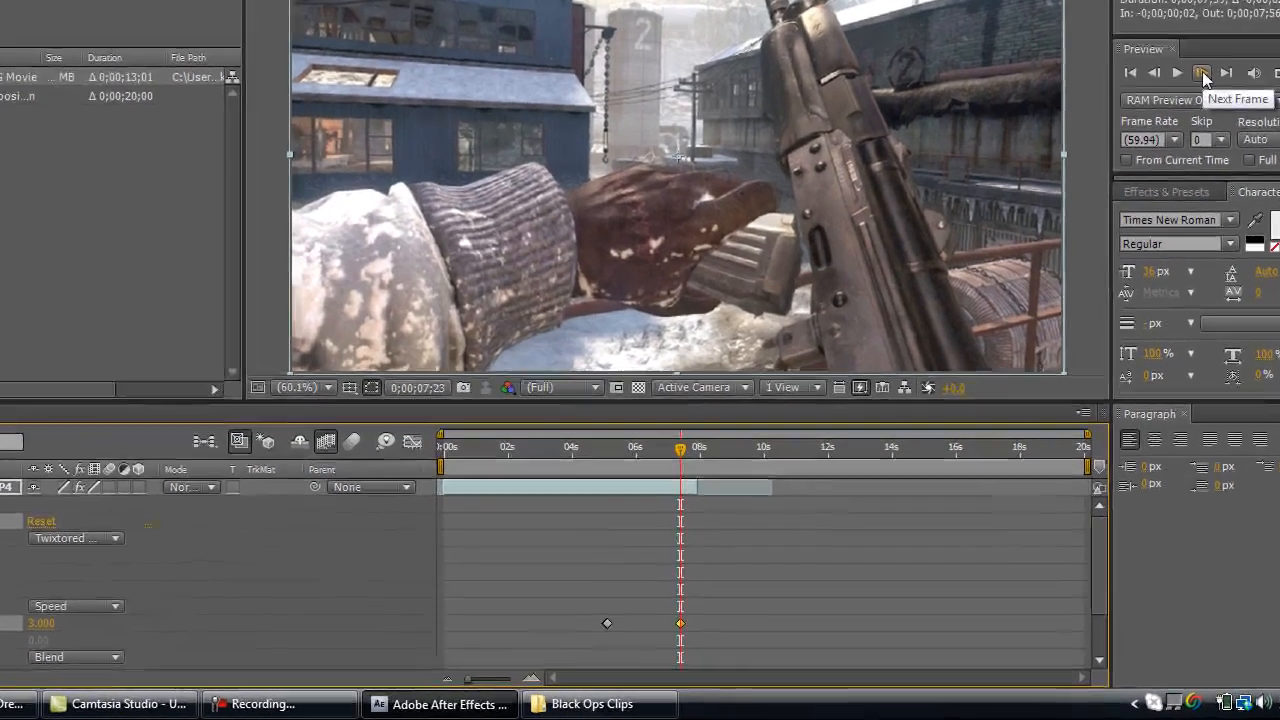
- Advance to 0;00;07;25 and set Twixtor's Speed % to 100
click(1186, 202)
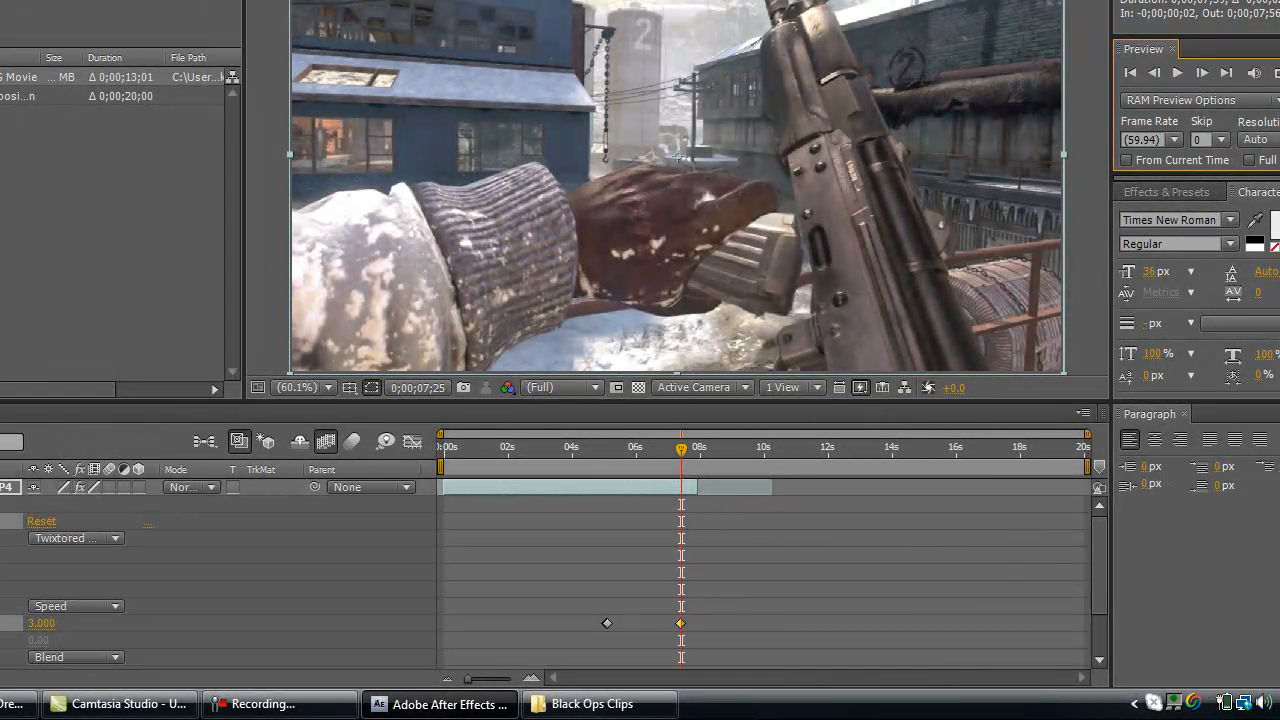
click(41, 625)
text(100)
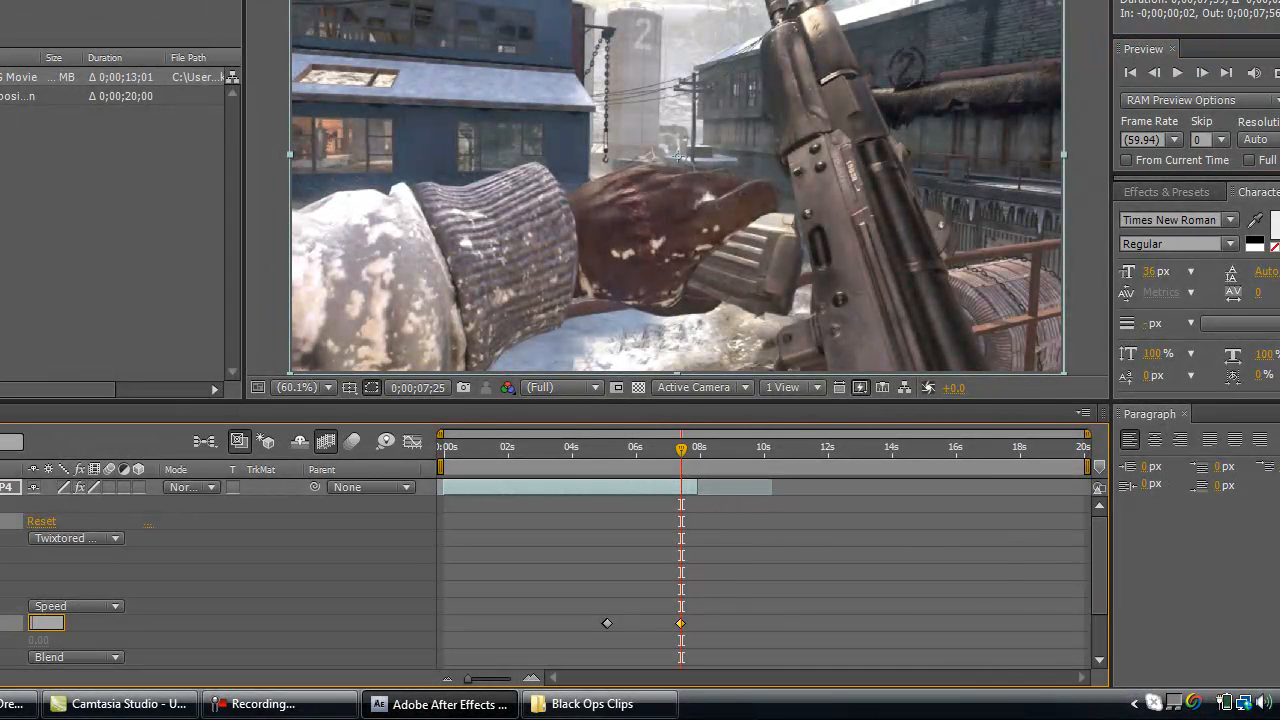
key(Return)
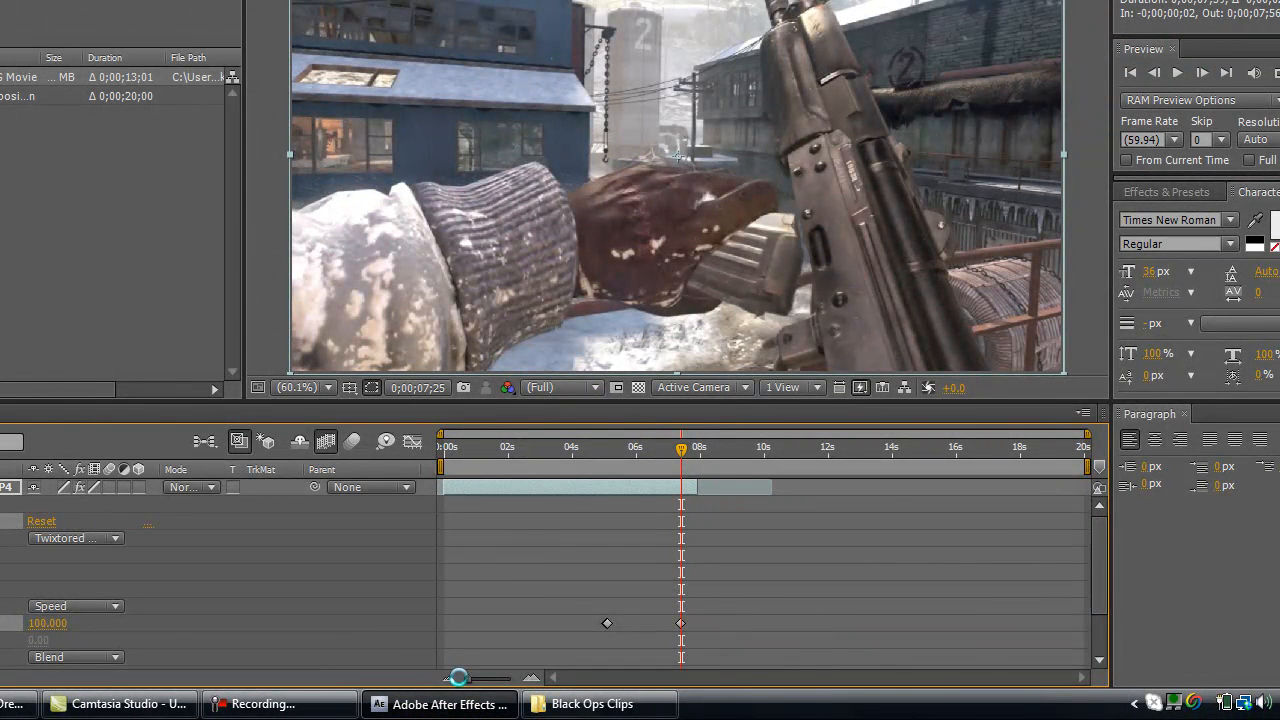
- Examine the Speed % keyframes up close and step the current time to the clip's end at 0;00;07;57
drag(464, 679, 502, 686)
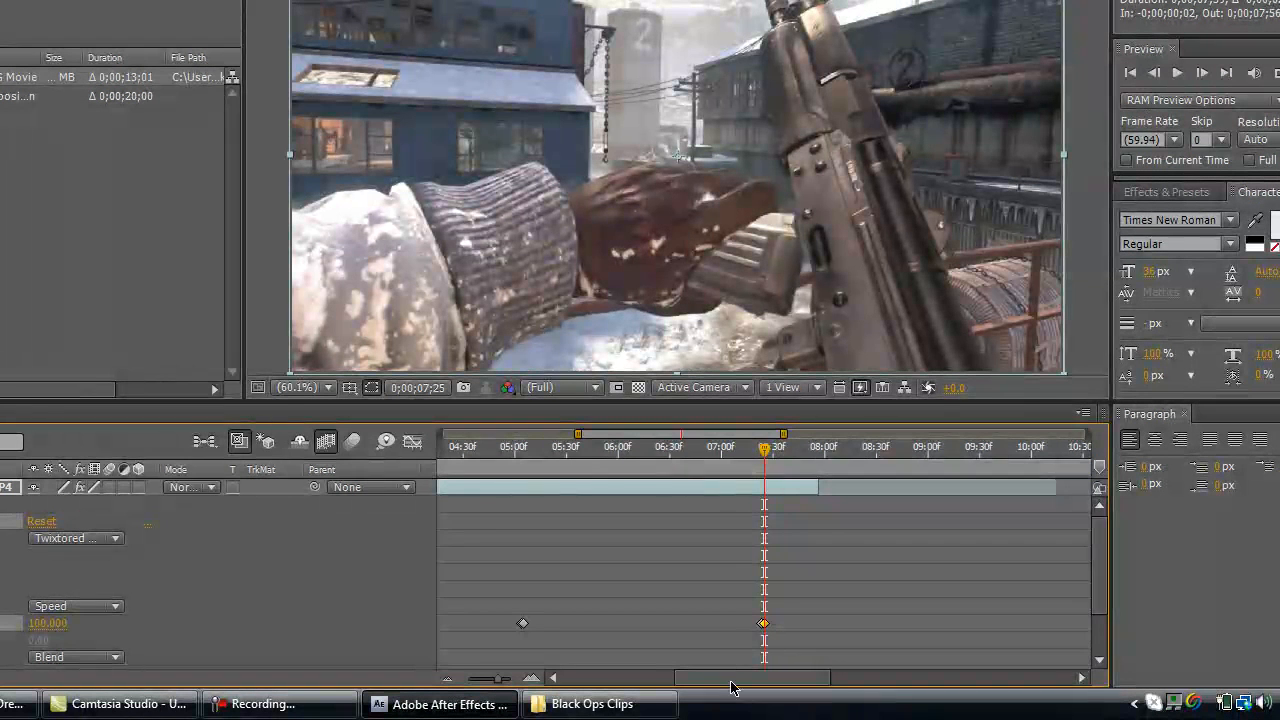
drag(734, 688, 729, 688)
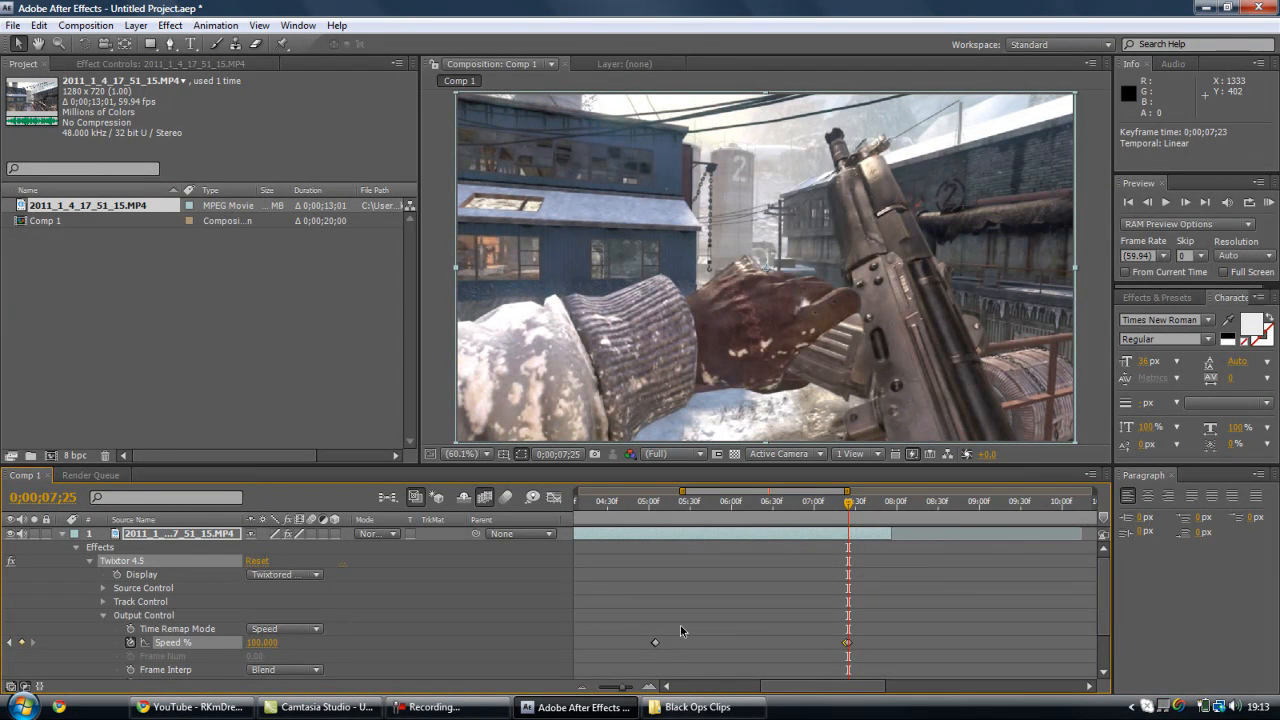
click(890, 503)
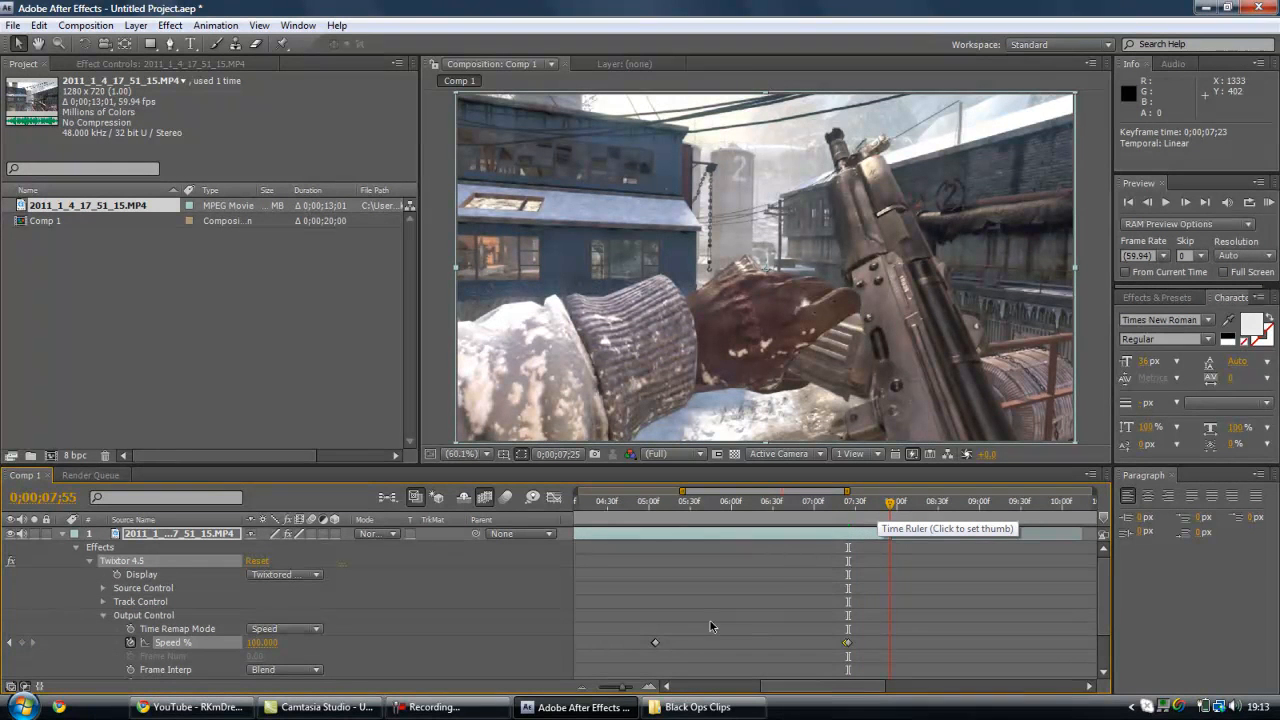
drag(622, 688, 595, 690)
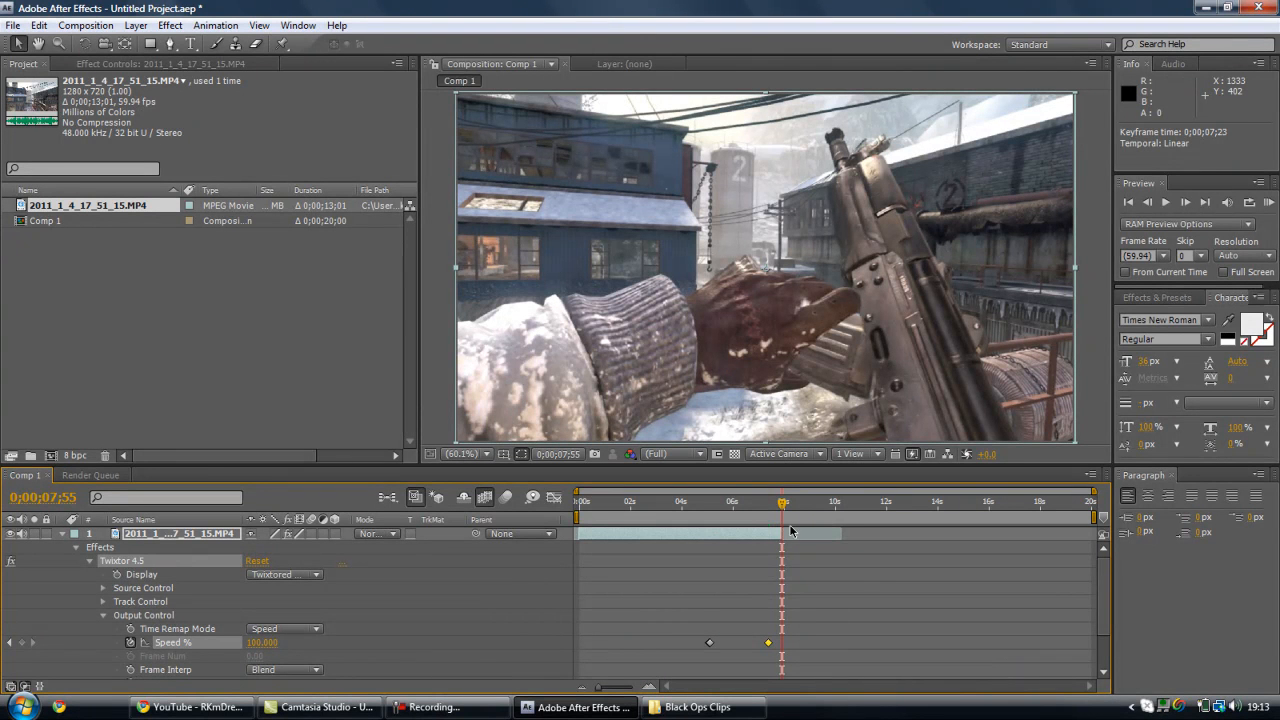
click(1187, 203)
click(1186, 202)
click(1186, 202)
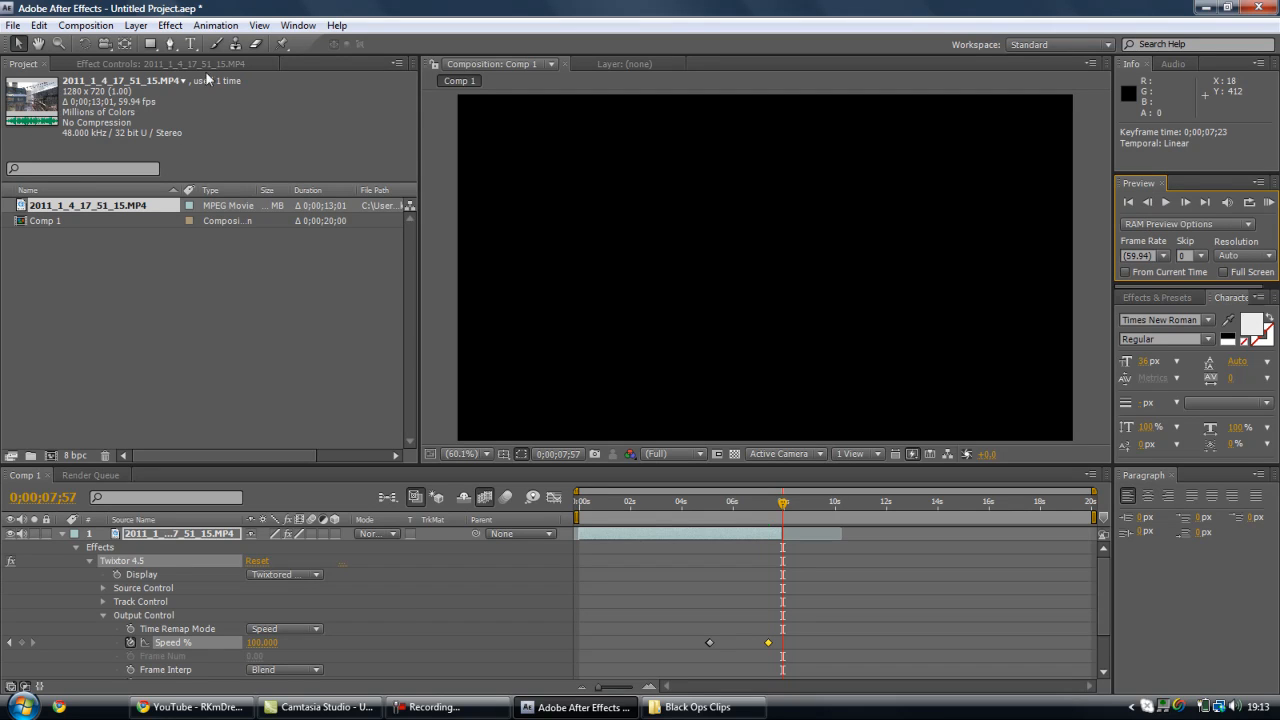
- Enable time remapping on the clip layer and extend its end to about 0;00;09;43
click(136, 25)
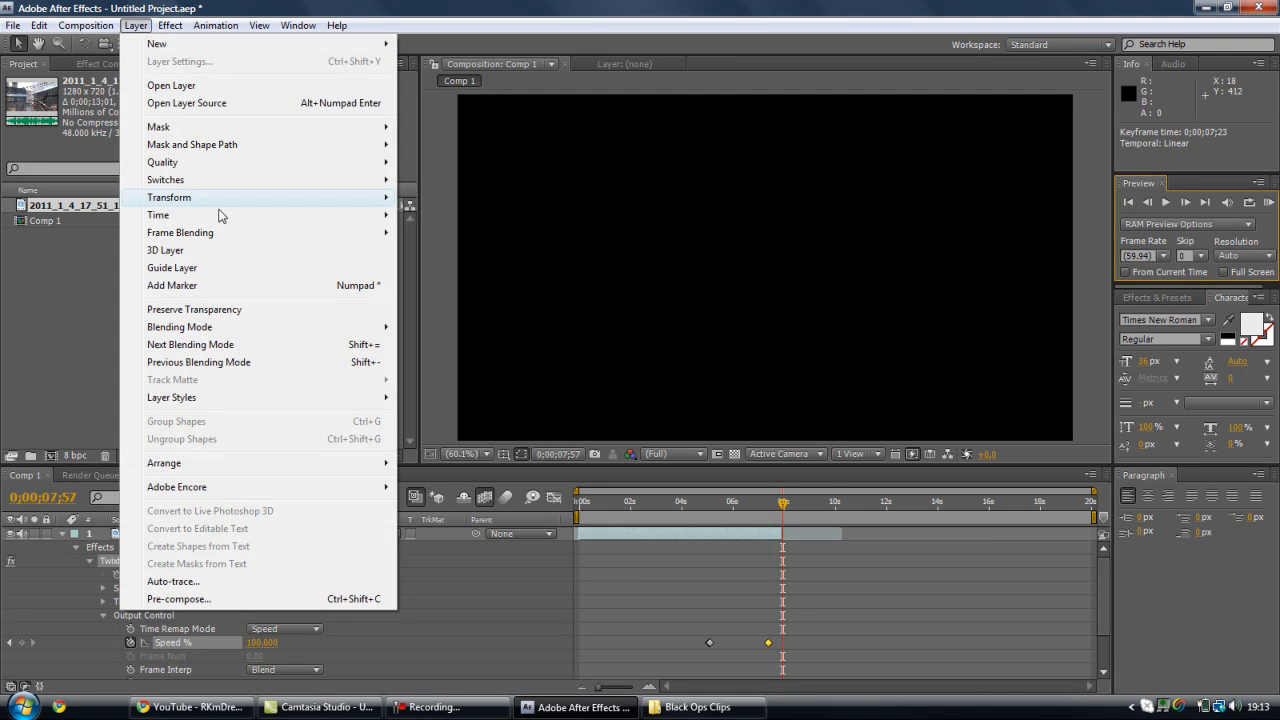
mouse_move(160, 215)
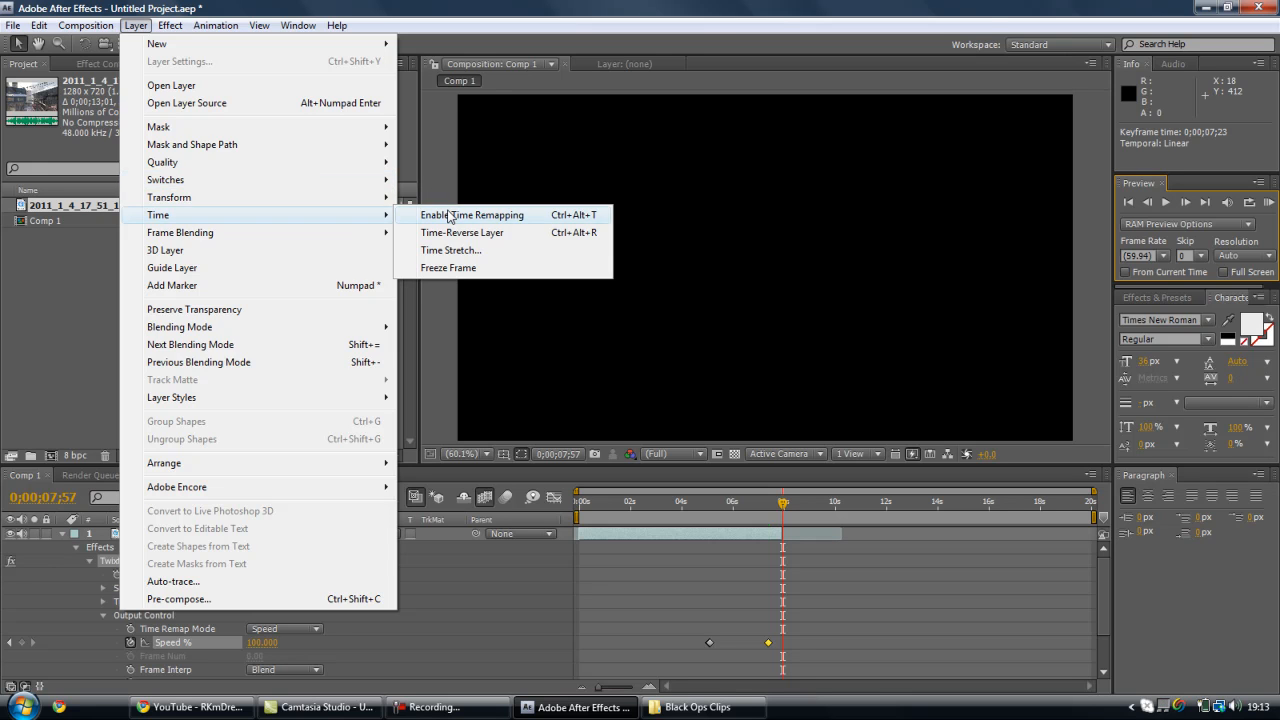
click(450, 217)
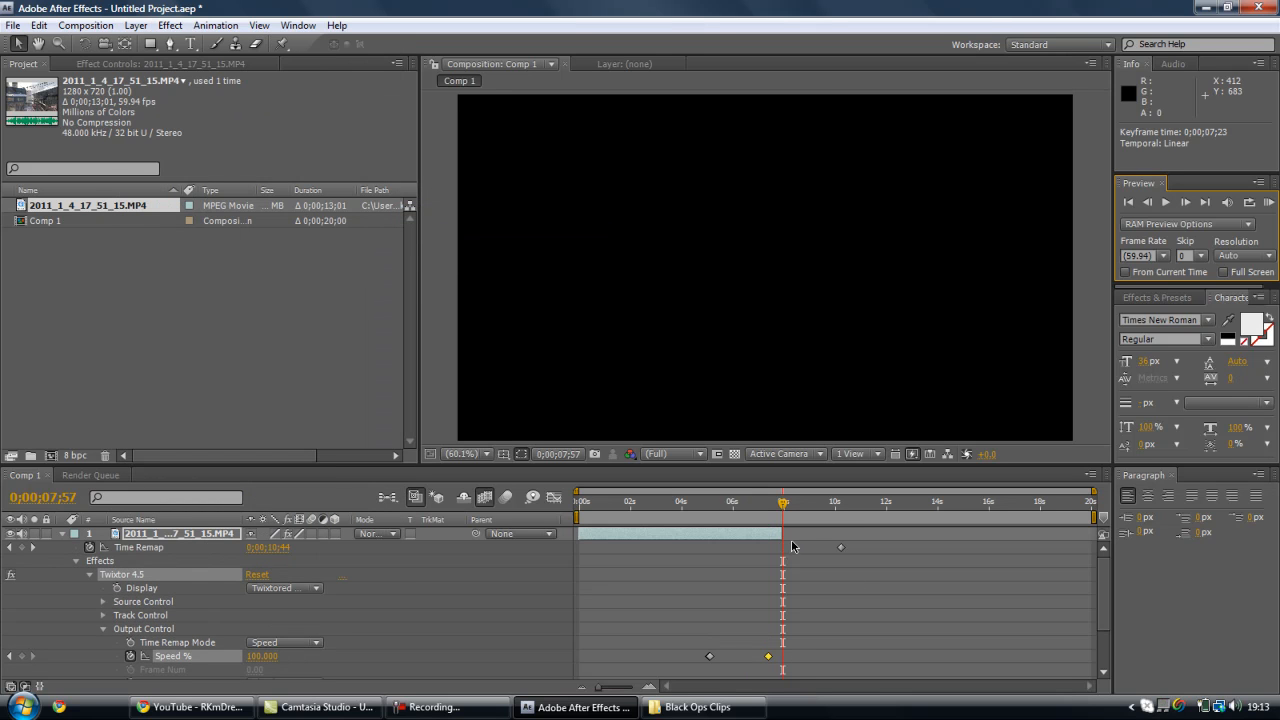
drag(782, 534, 830, 533)
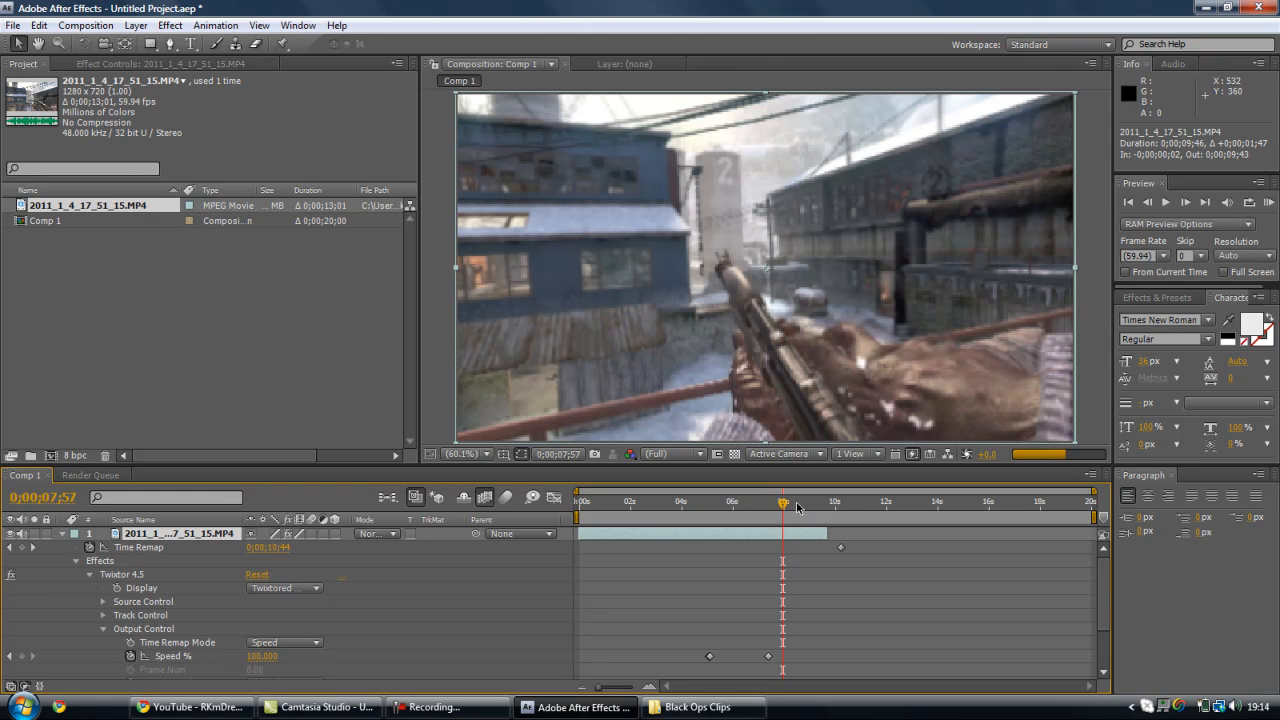
- Preview the extended clip at 0;00;09;23 and collapse its Twixtor 4.5 and Effects groups
click(821, 505)
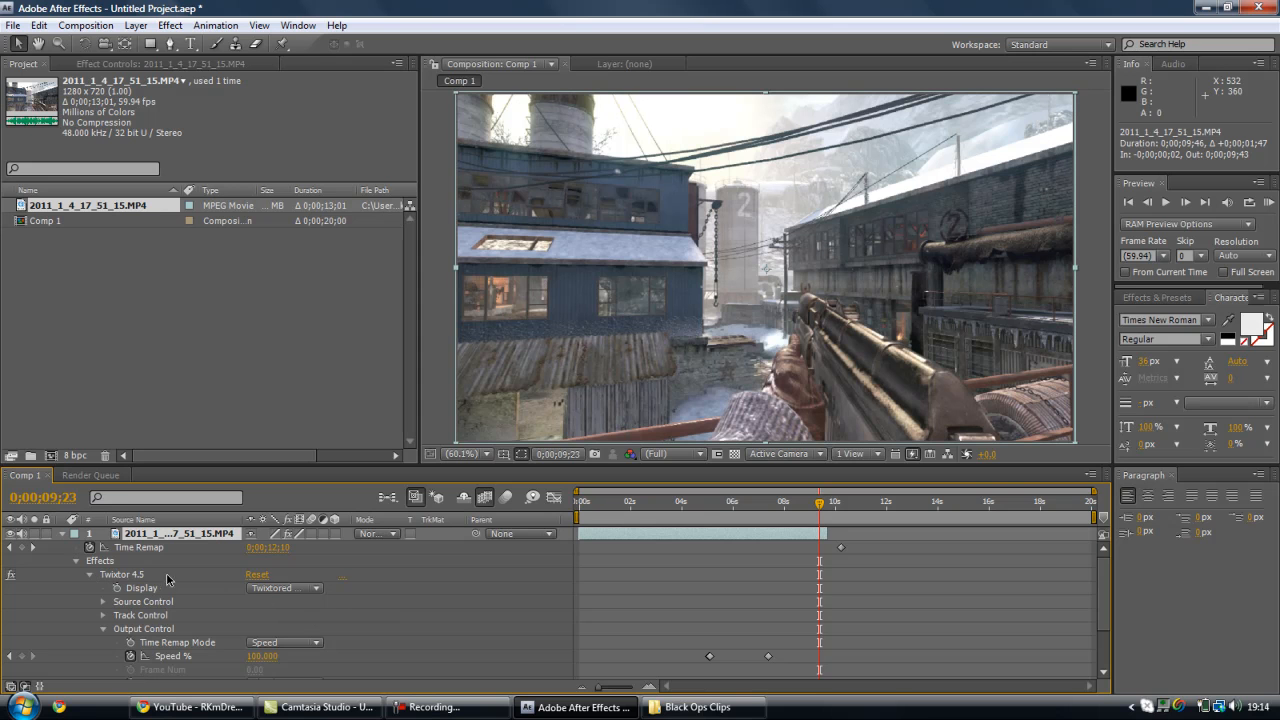
click(89, 576)
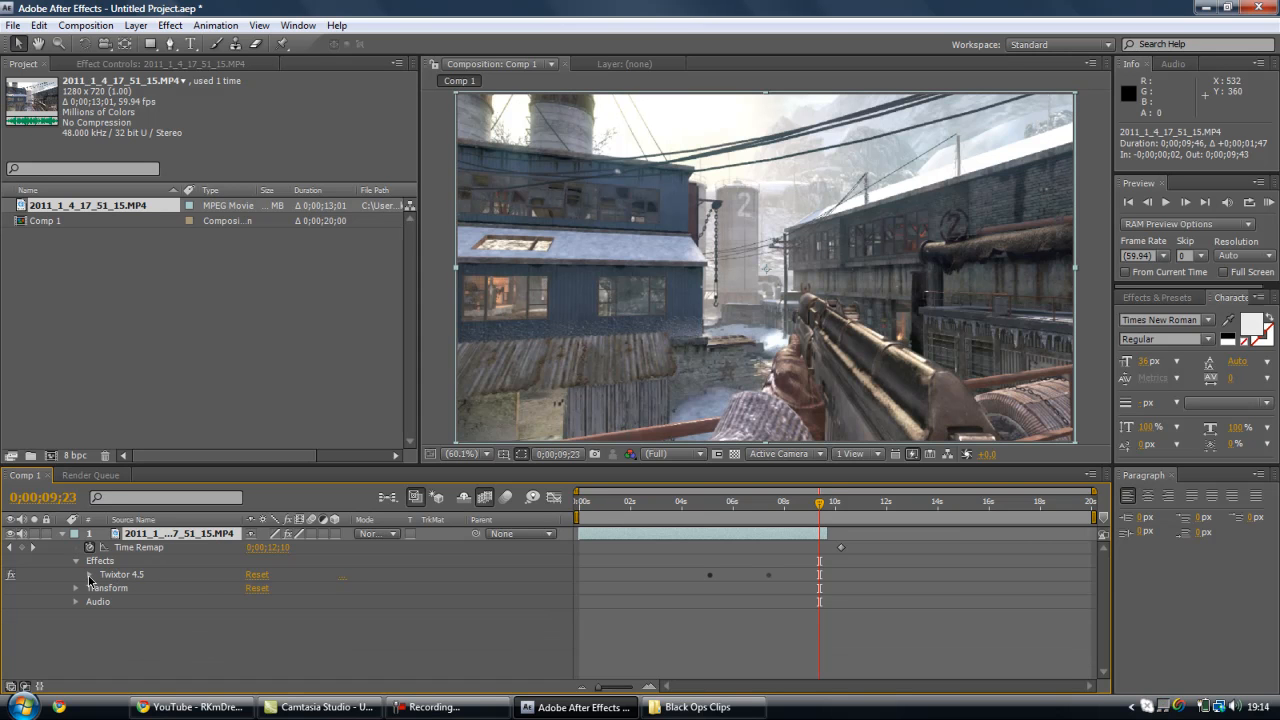
click(76, 562)
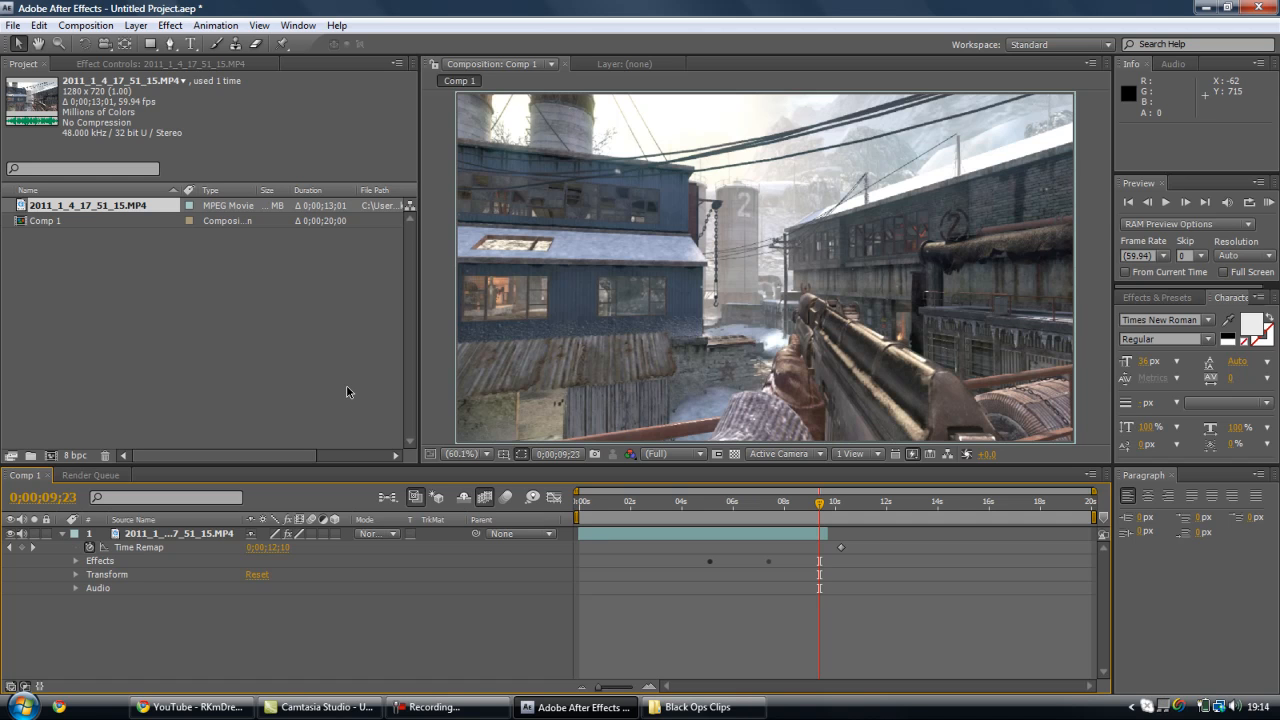
- Preview frames of the slowed section from 0;00;05;32 to 0;00;06;30 and collapse the clip layer's properties
click(720, 504)
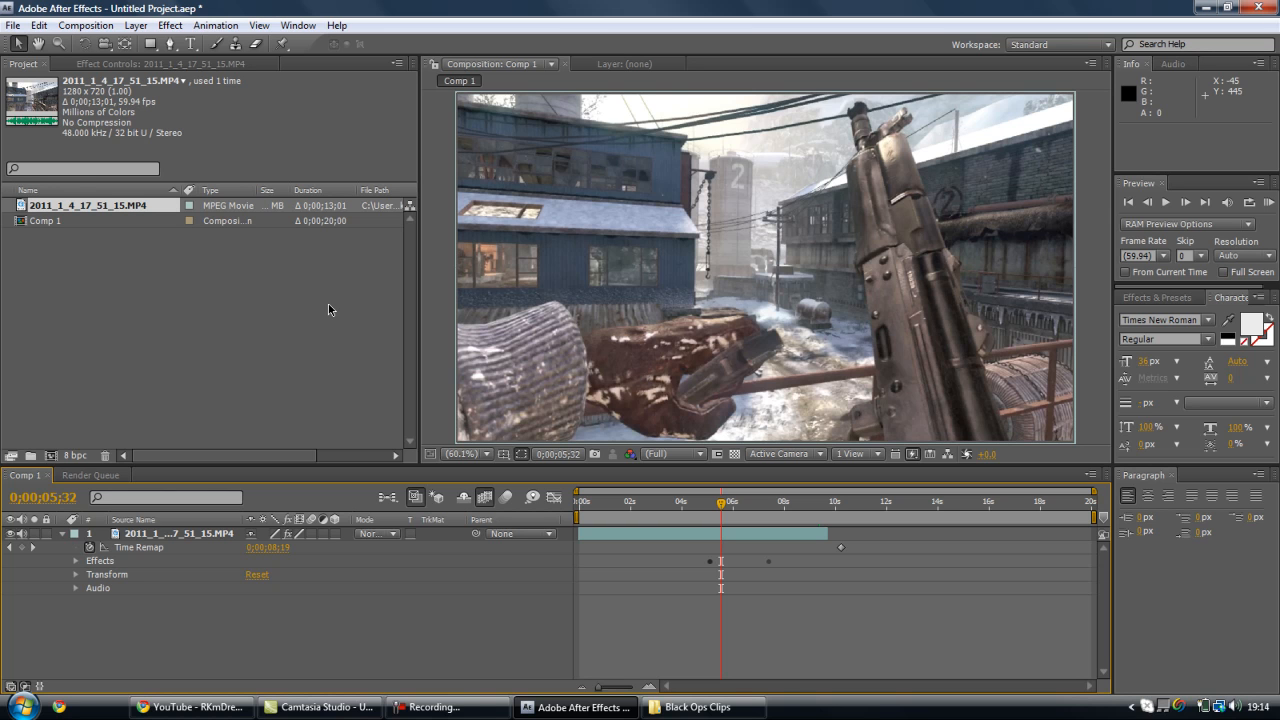
click(739, 505)
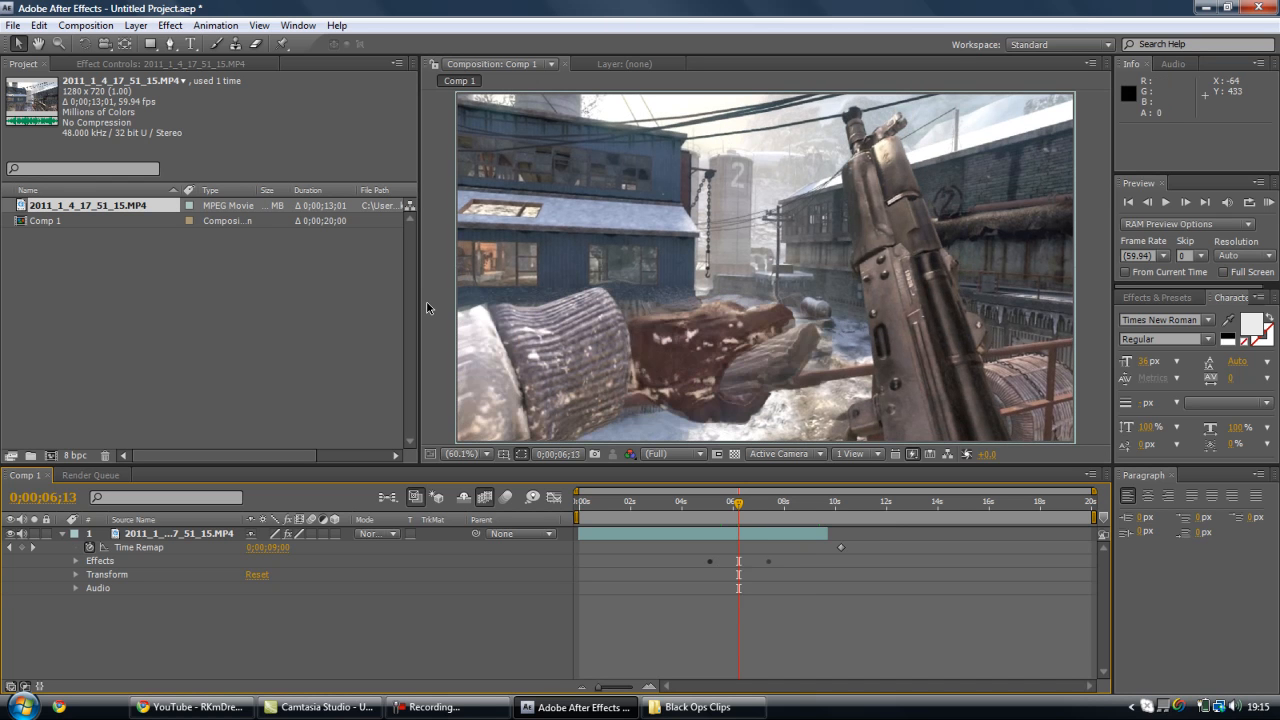
click(745, 504)
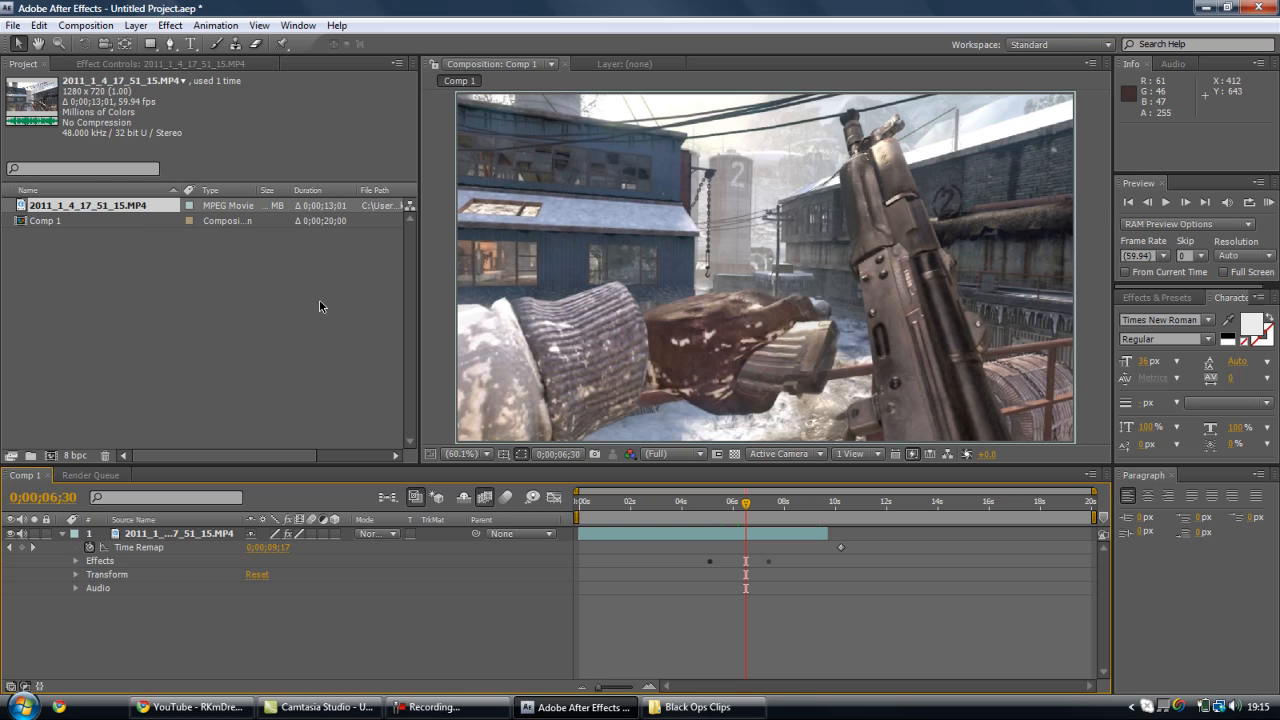
click(62, 534)
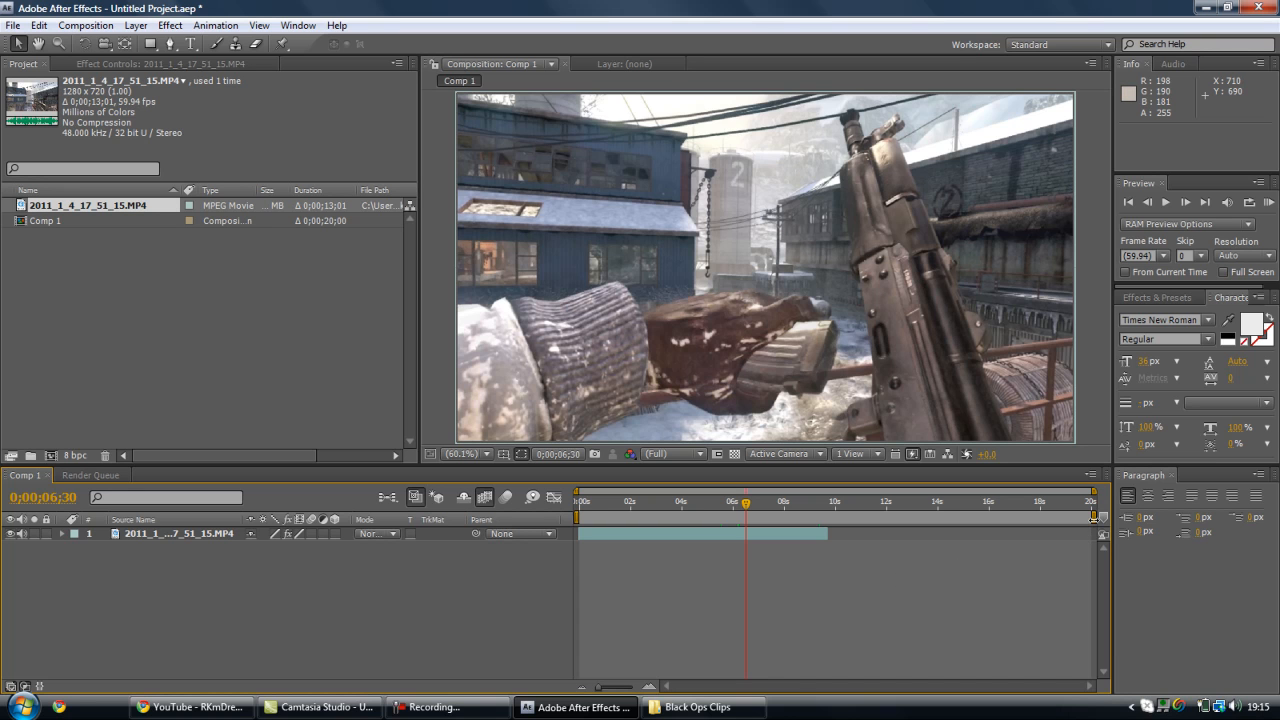
- Shorten the work area to end at about 0;00;09;40, near the clip's end, and return the current time to 0;00;00;00
mouse_move(1093, 517)
mouse_down()
mouse_move(810, 522)
mouse_move(1095, 520)
mouse_up()
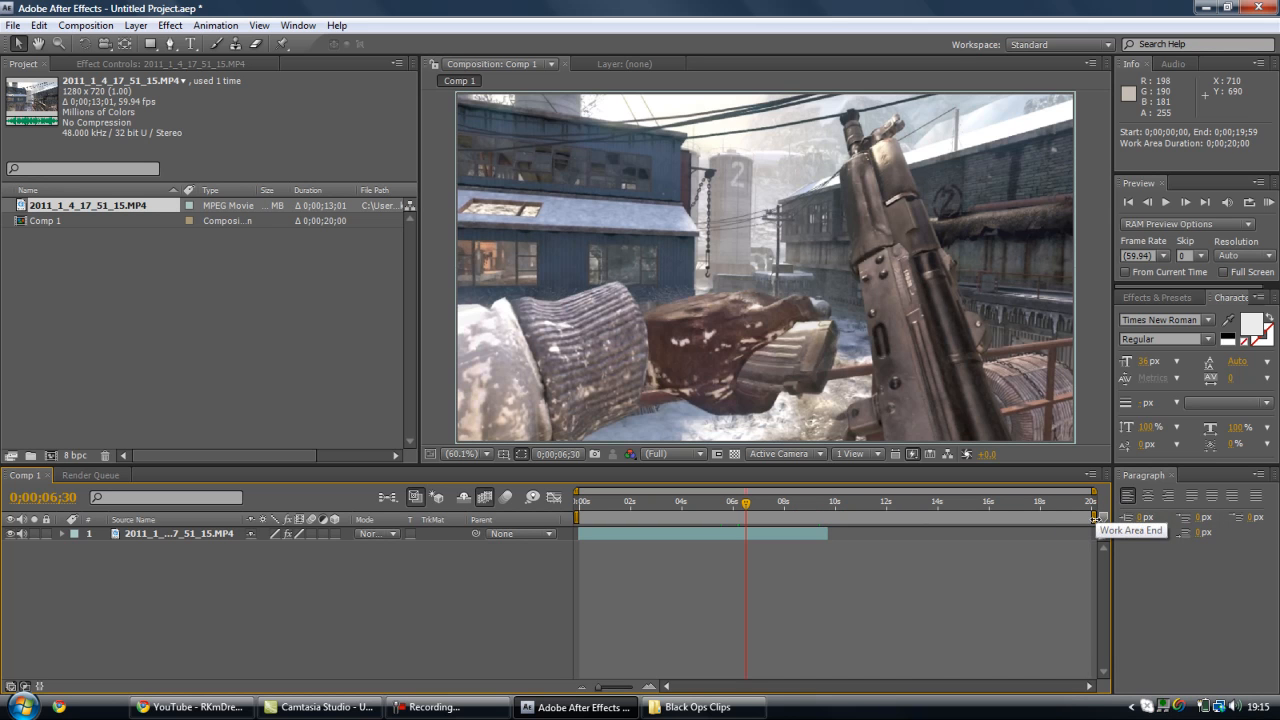
mouse_move(1093, 518)
mouse_down()
mouse_move(848, 522)
mouse_move(1084, 520)
mouse_up()
drag(1001, 522, 831, 507)
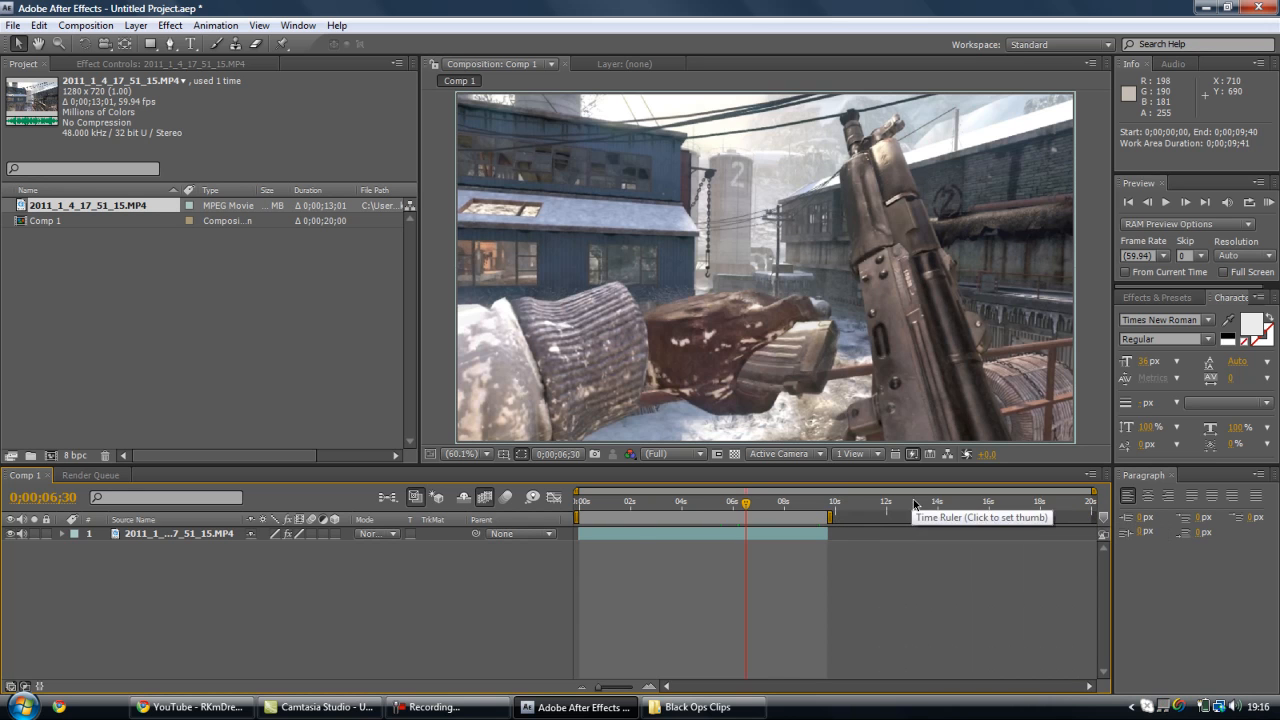
click(579, 502)
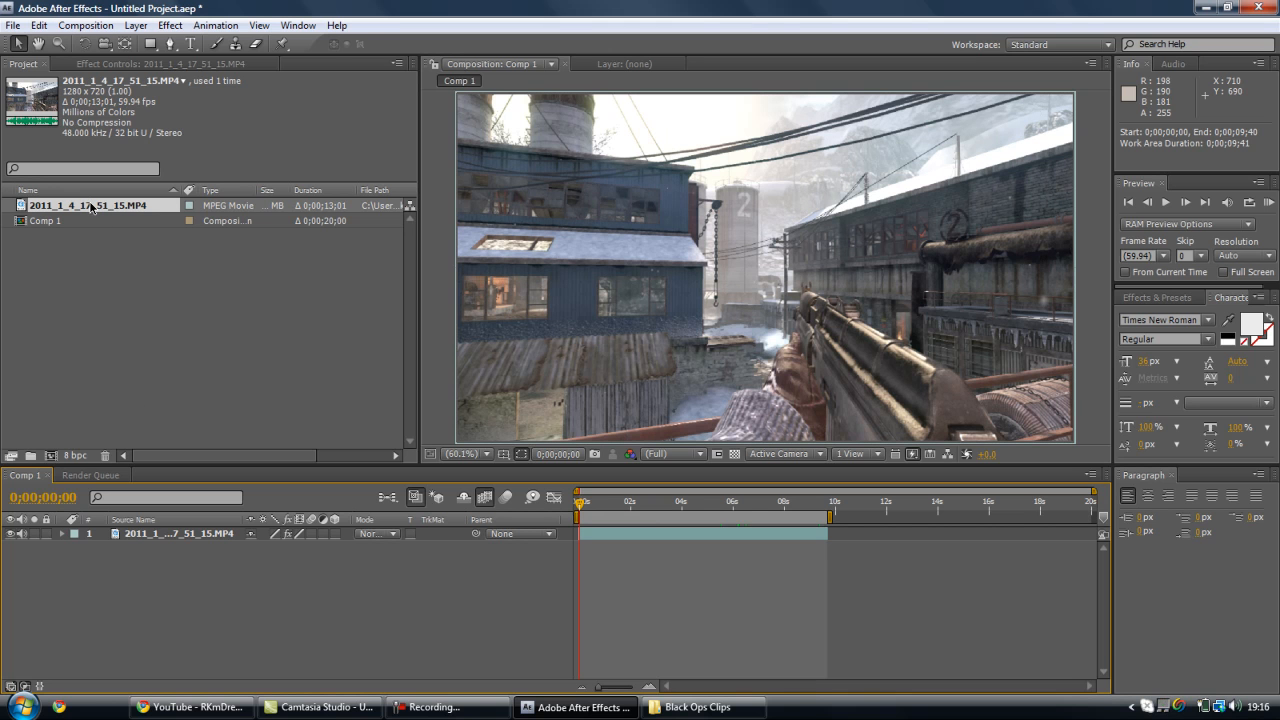
- Add Comp 1 to the render queue and check its Best Settings render options
click(82, 26)
click(140, 162)
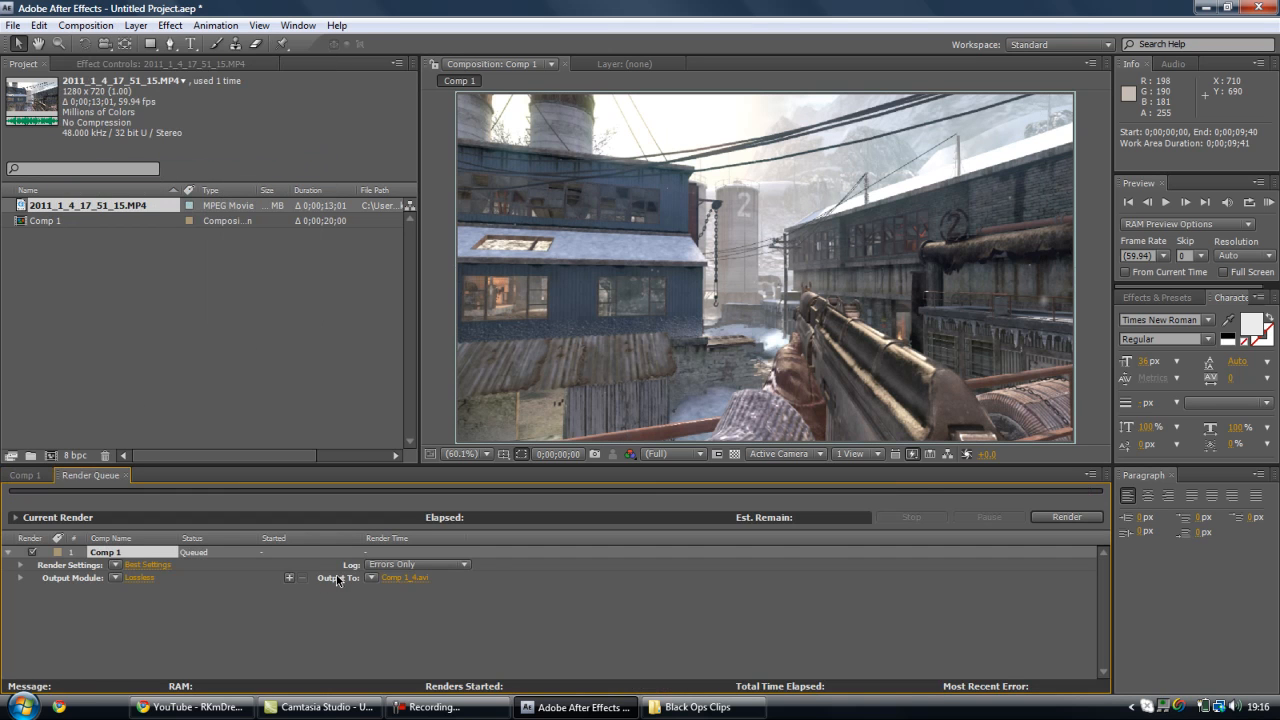
click(147, 565)
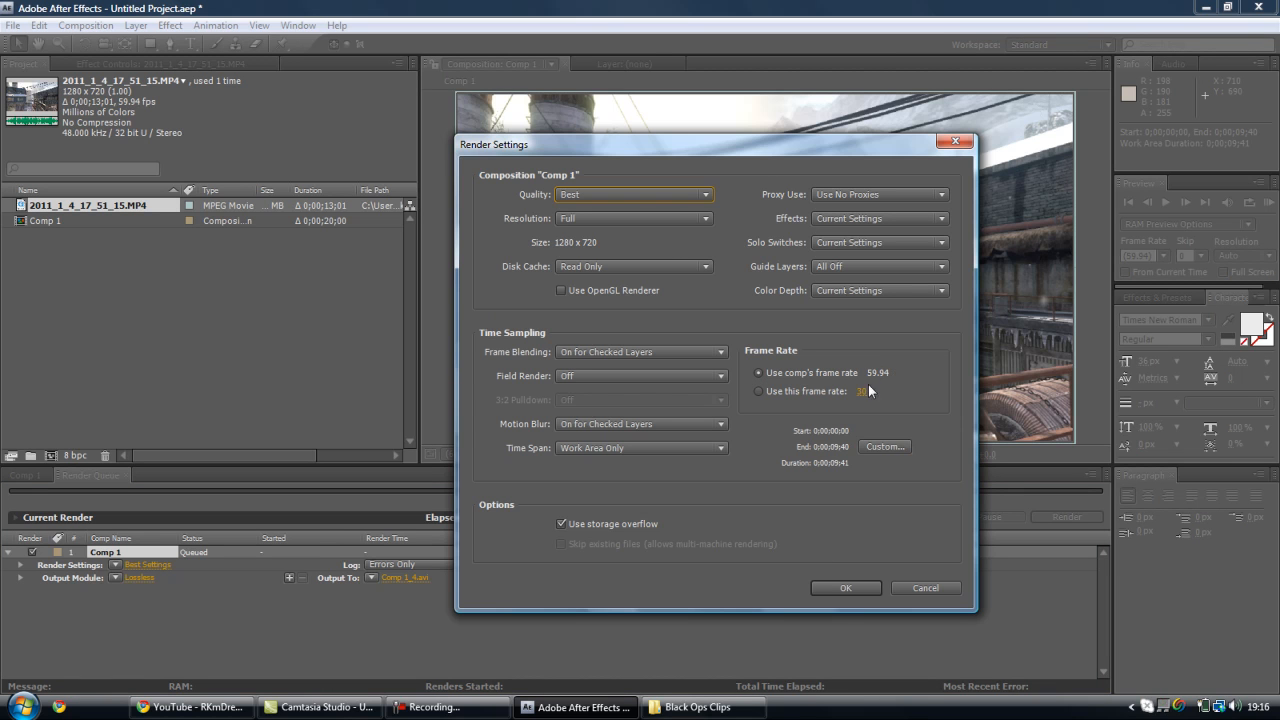
click(916, 586)
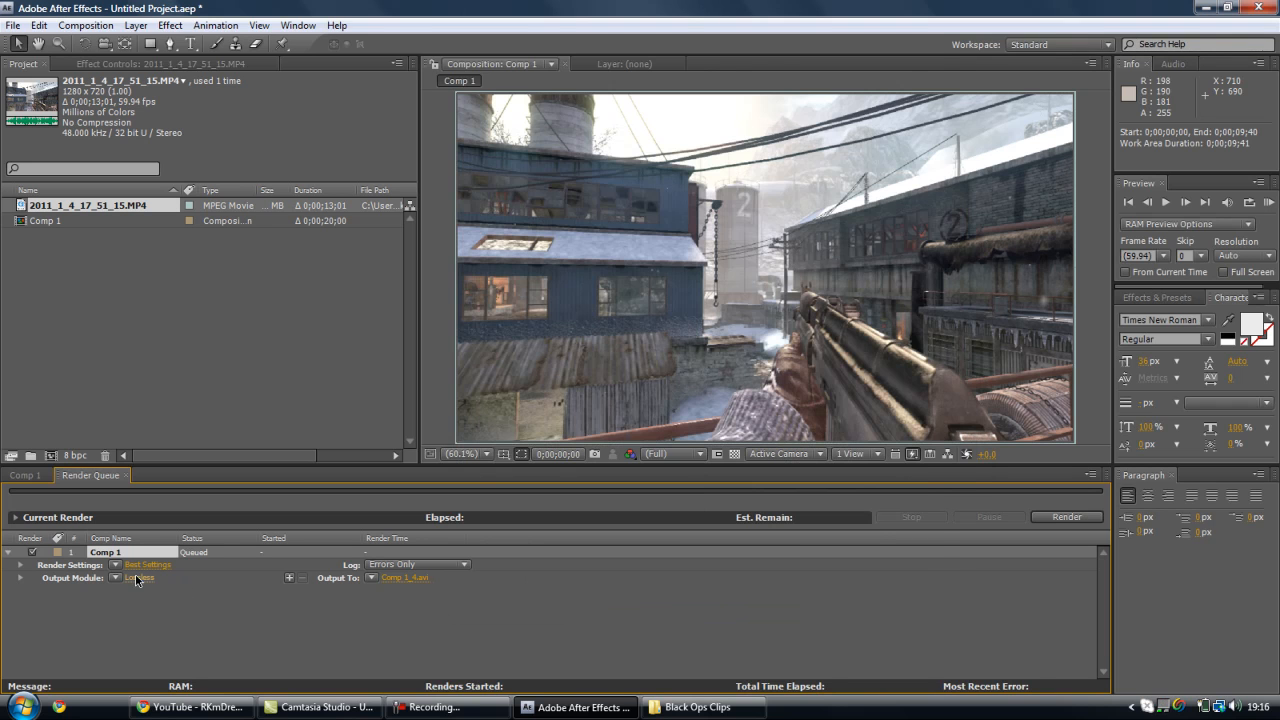
- Review and accept the Lossless output module settings with the Video For Windows format, and return to the Comp 1 timeline
click(137, 578)
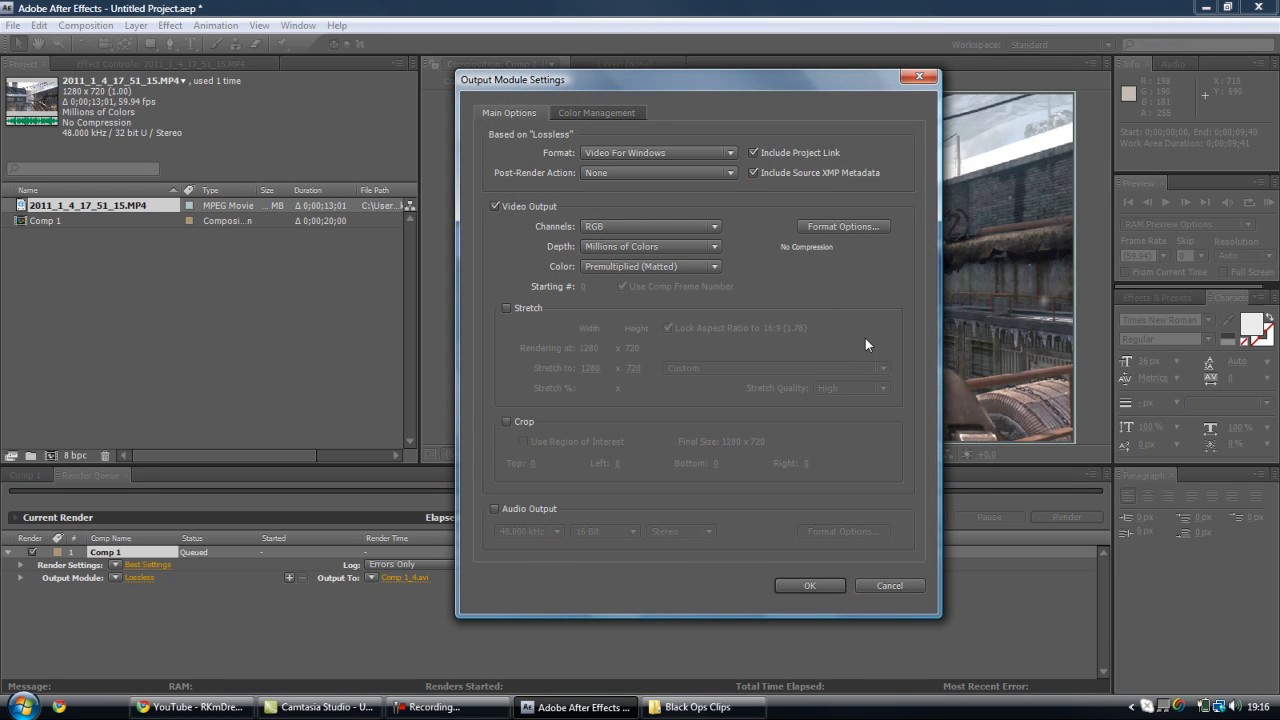
click(811, 585)
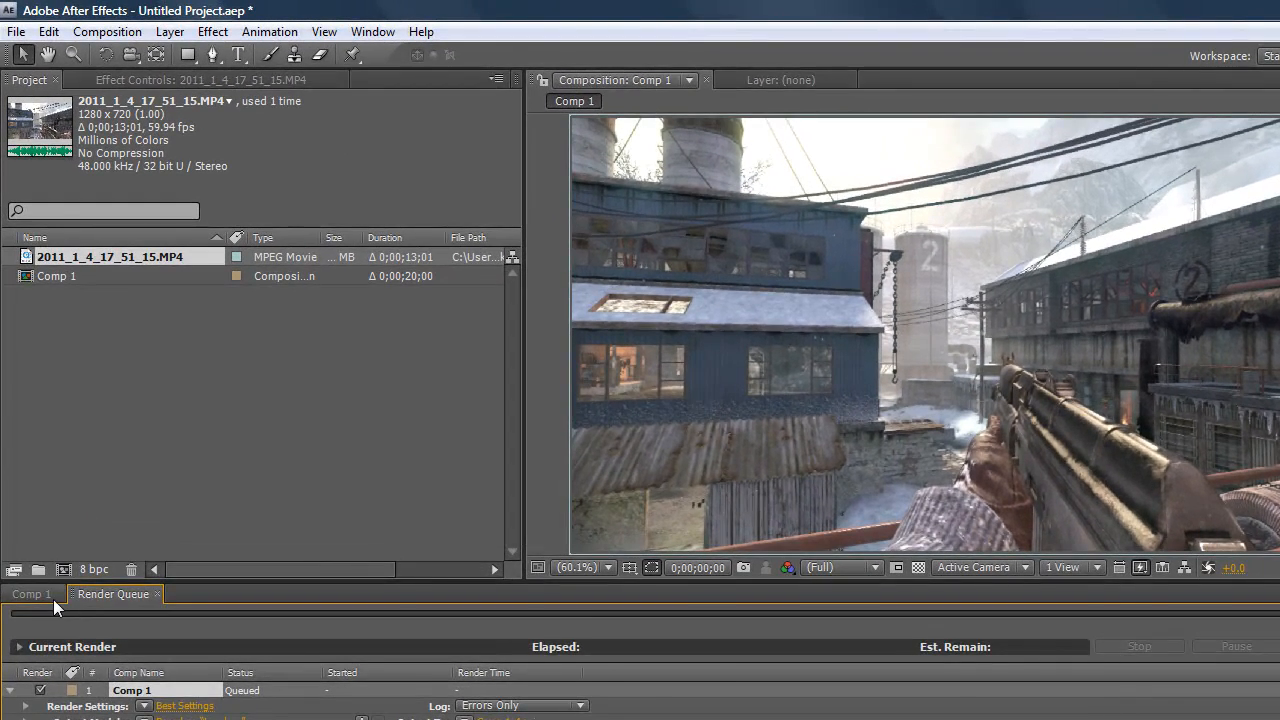
click(53, 599)
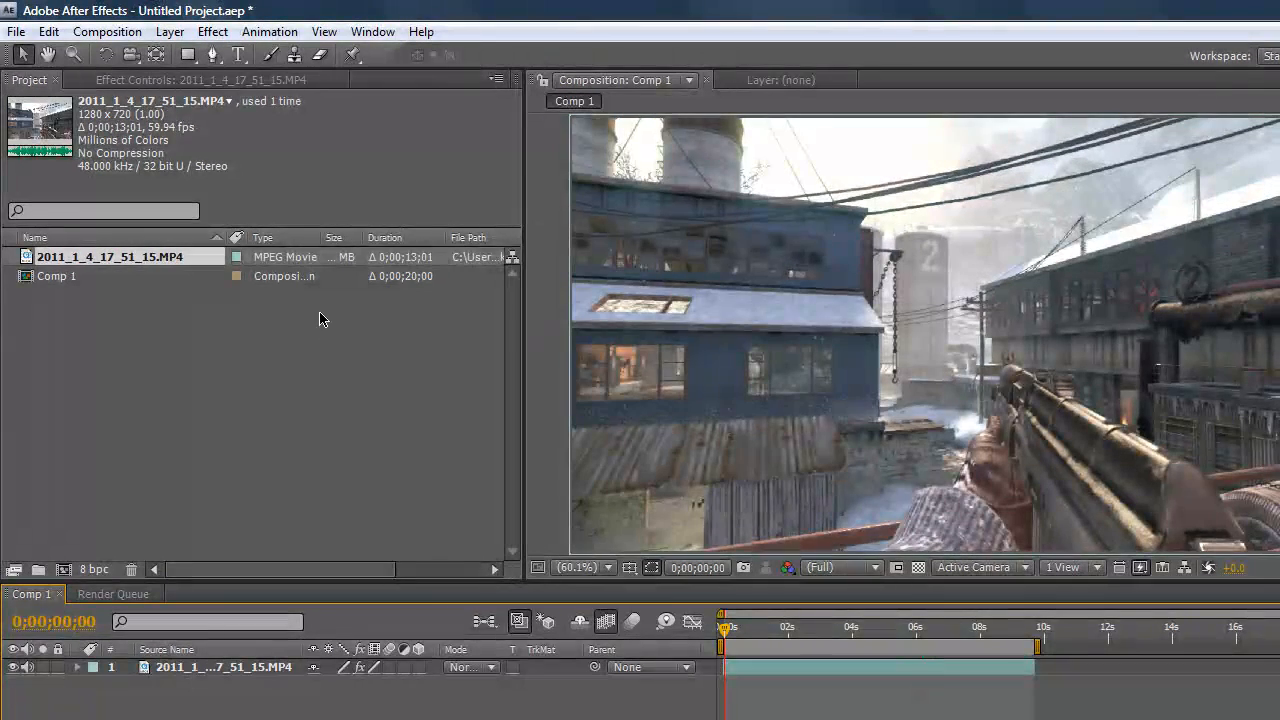